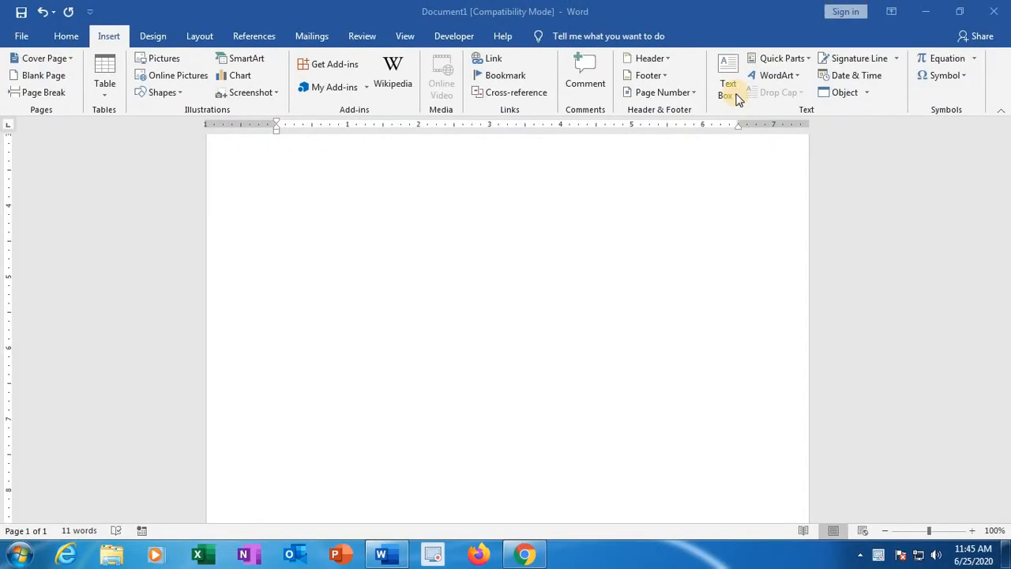
# Step: Insert a Simple Text Box and replace its placeholder text with "IVAR Computers"
pyautogui.click(736, 96)
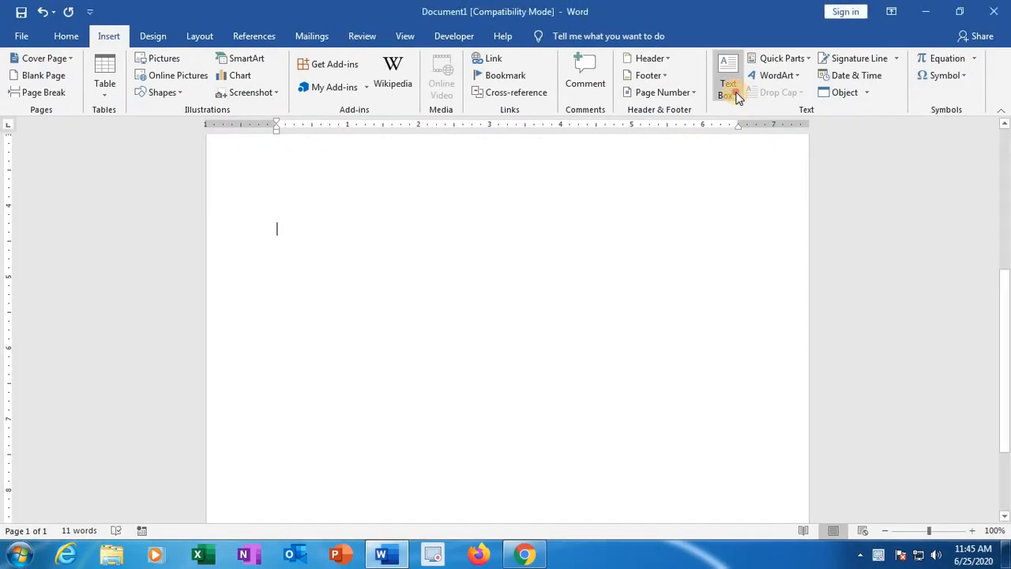
pyautogui.click(737, 96)
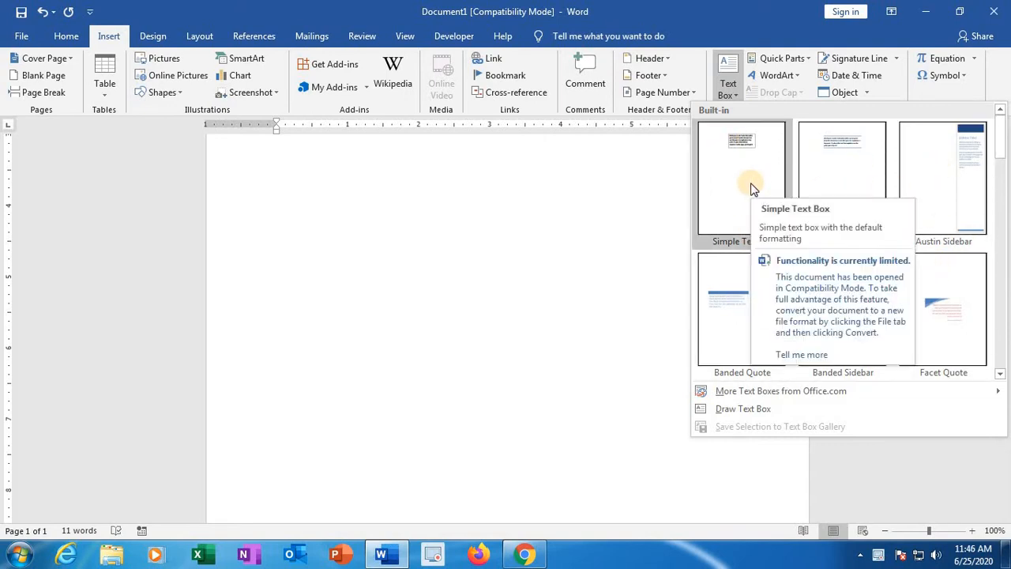
pyautogui.click(715, 183)
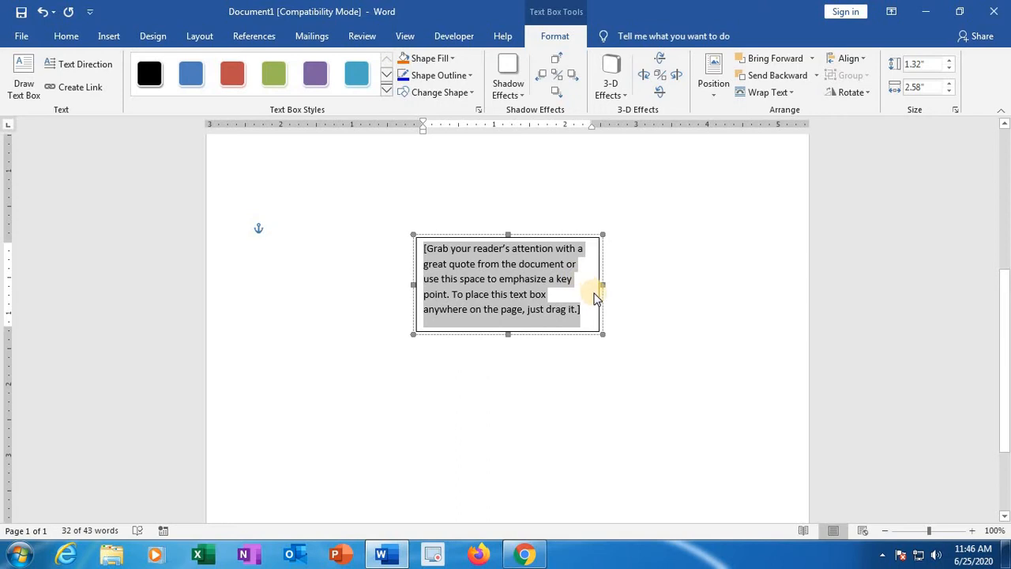
pyautogui.press('Delete')
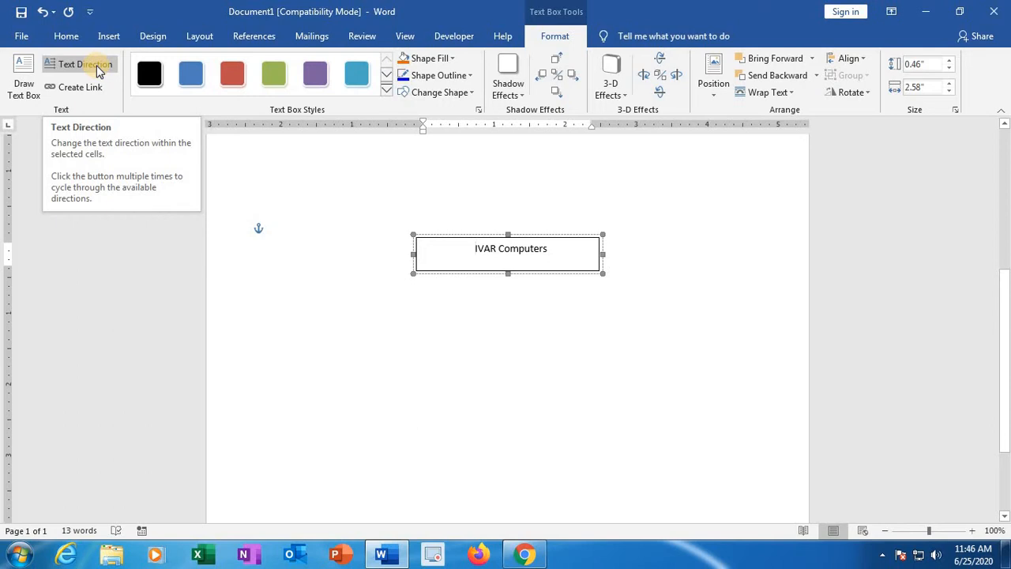
# Step: Cycle the text box's text direction through both vertical orientations and back to horizontal
pyautogui.click(62, 68)
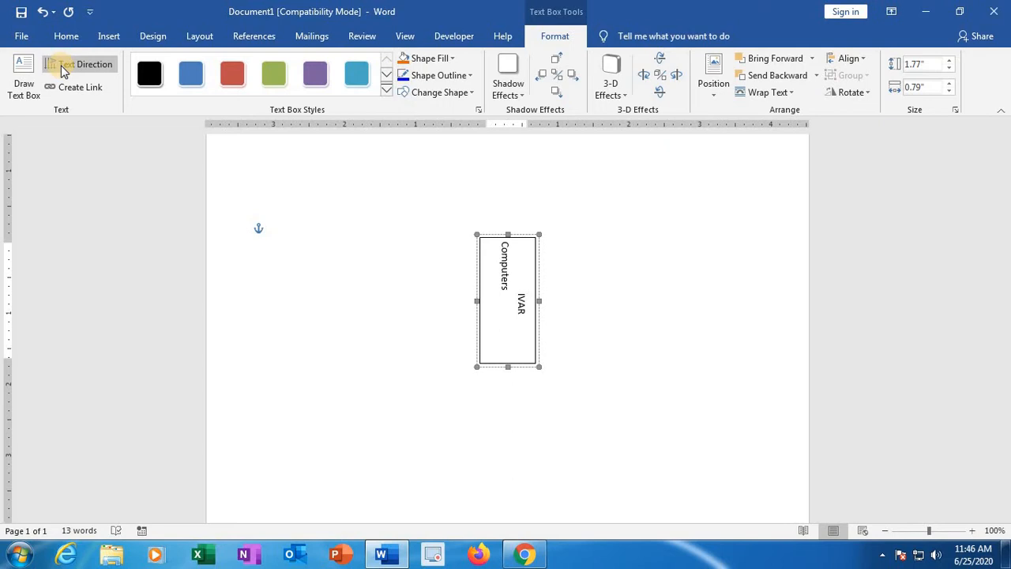
pyautogui.click(62, 68)
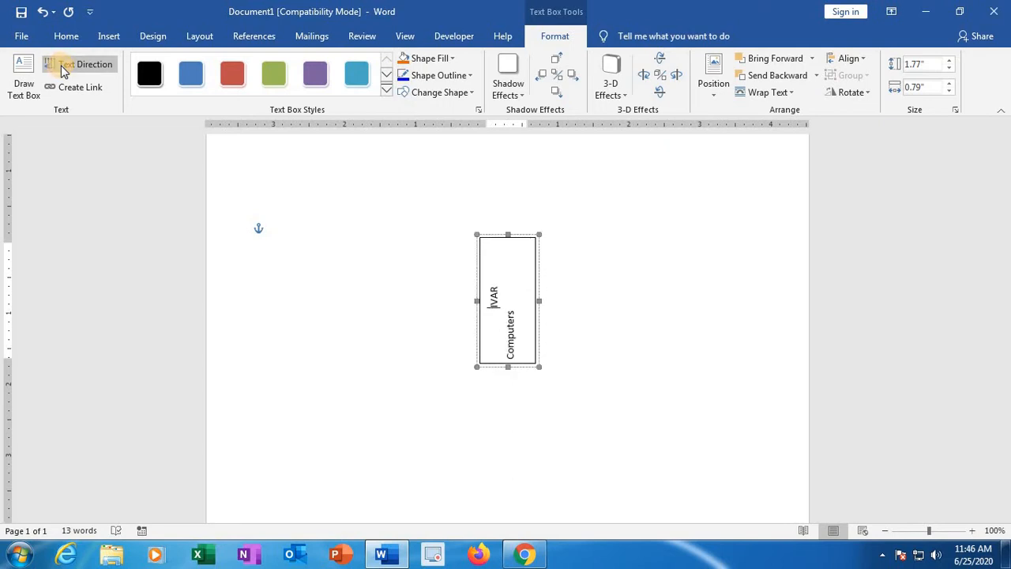
pyautogui.click(62, 68)
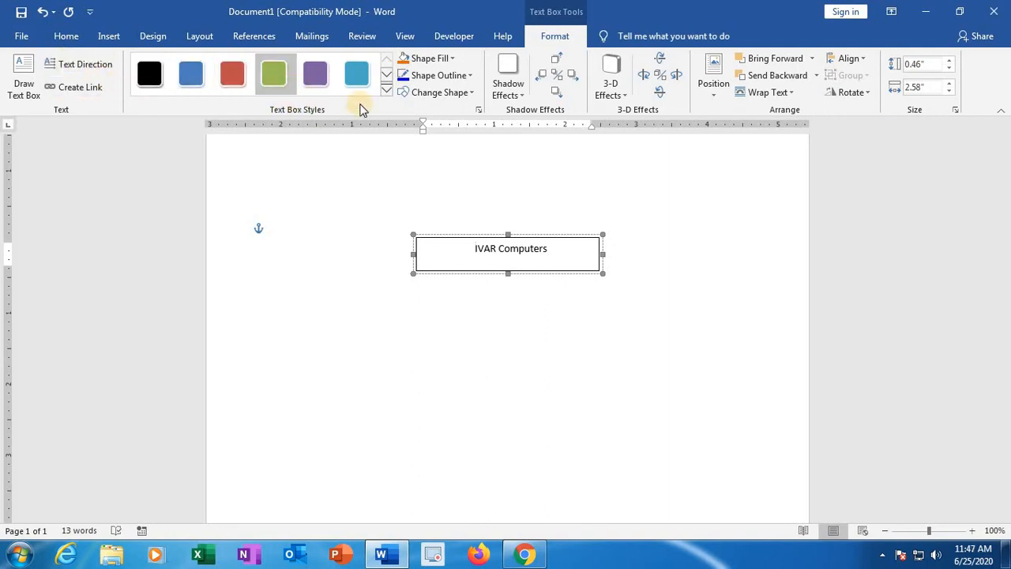
# Step: Apply the glossy teal gradient style to the text box and change its fill to the standard orange
pyautogui.click(386, 93)
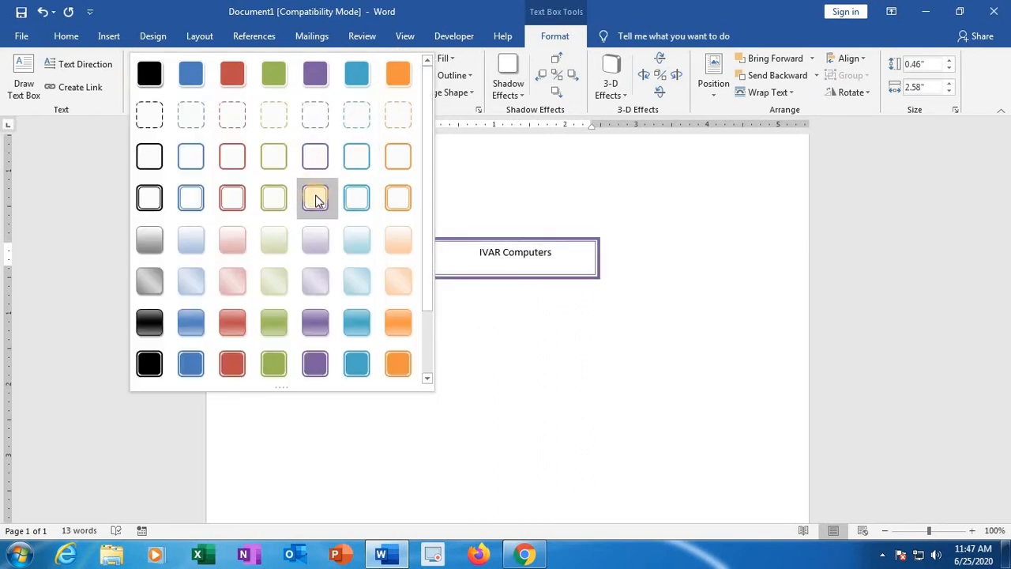
pyautogui.click(357, 329)
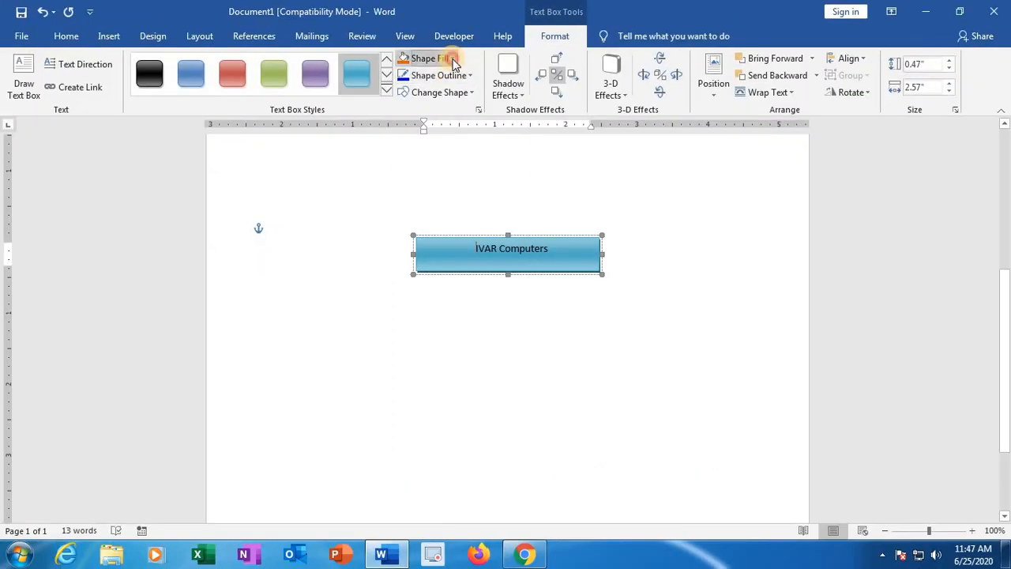
pyautogui.click(453, 59)
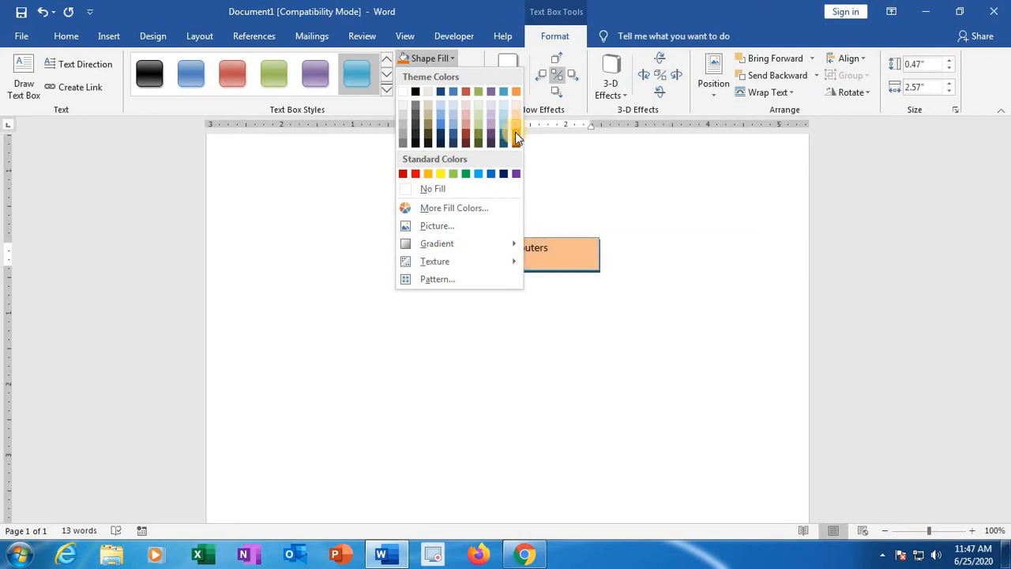
pyautogui.click(428, 174)
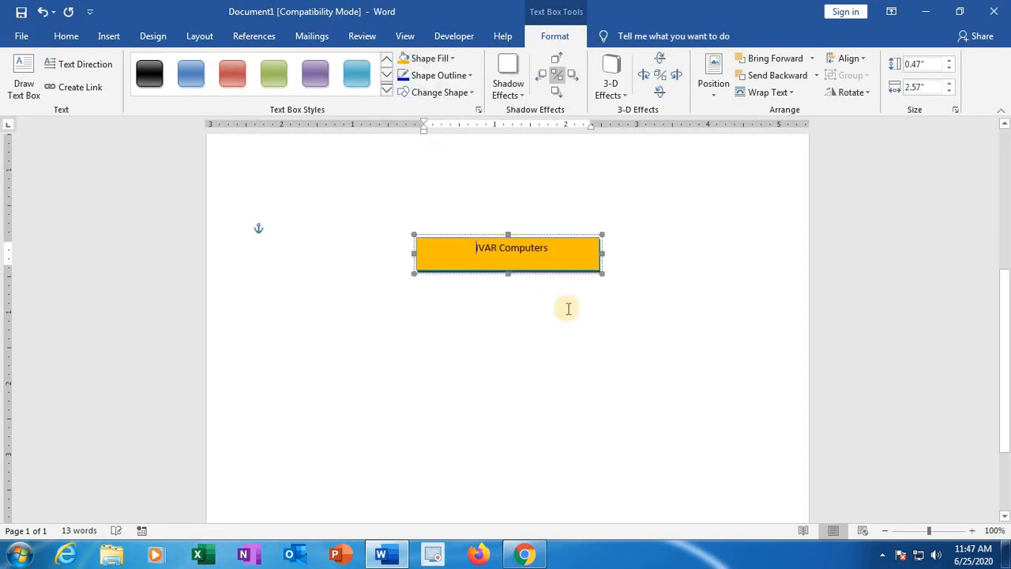
# Step: Set the text box outline to the standard red and deselect the box
pyautogui.click(470, 76)
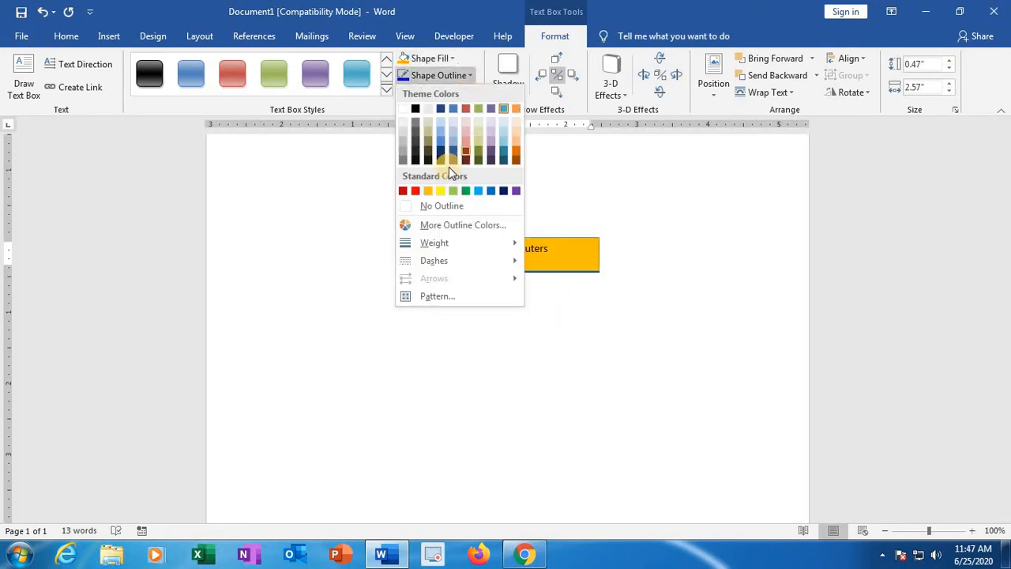
pyautogui.click(415, 190)
pyautogui.click(503, 224)
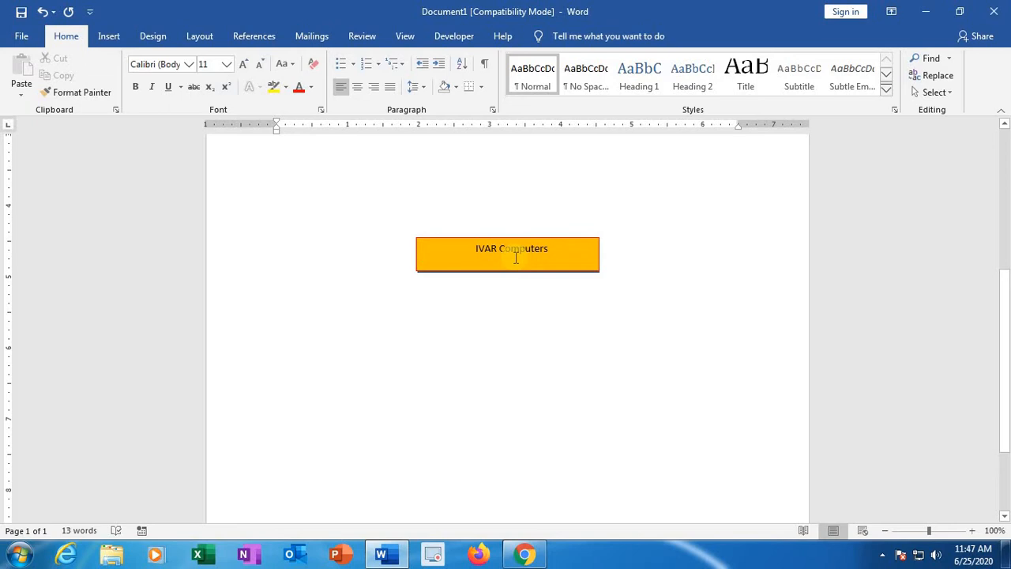
# Step: Resize the text box from its corners to about 0.69" high by 2.15" wide
pyautogui.click(516, 257)
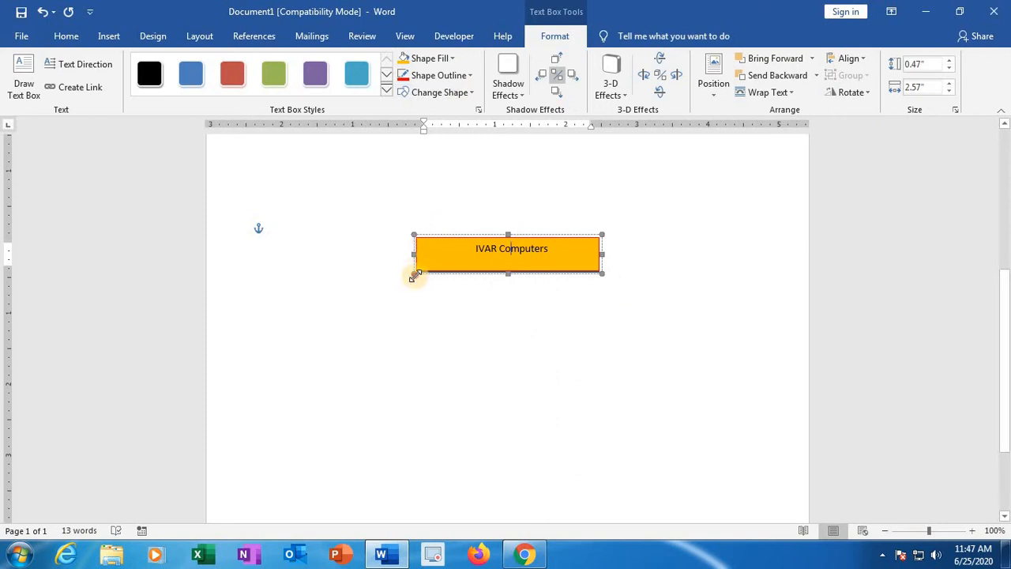
pyautogui.moveTo(412, 277); pyautogui.dragTo(512, 263)
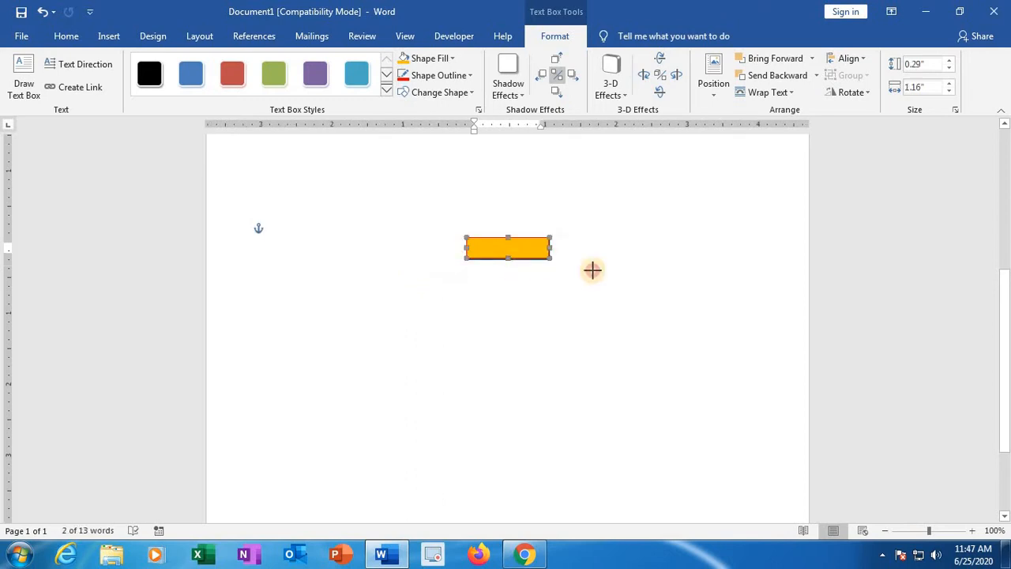
pyautogui.moveTo(593, 270); pyautogui.dragTo(625, 284)
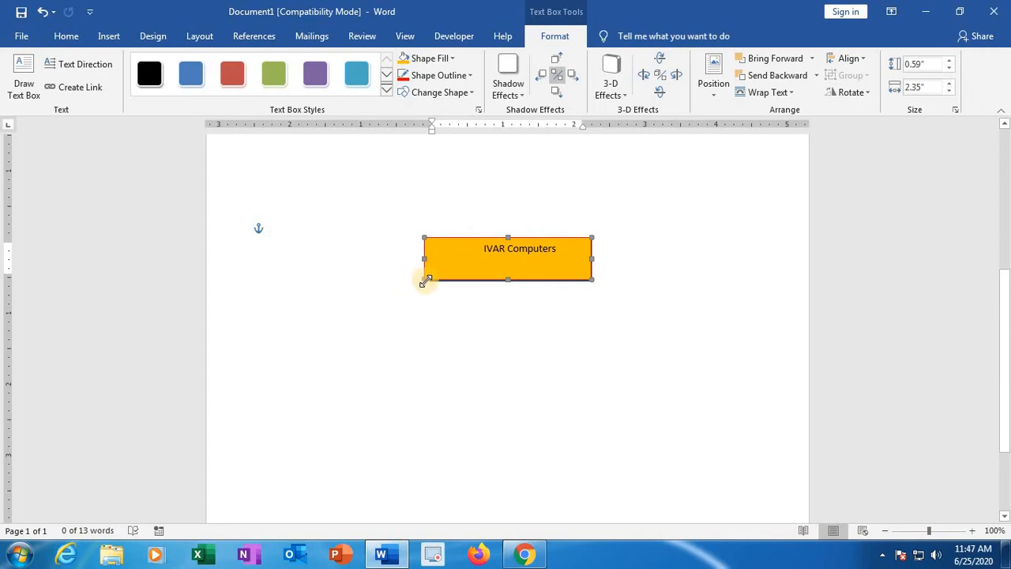
pyautogui.moveTo(427, 278); pyautogui.dragTo(462, 262)
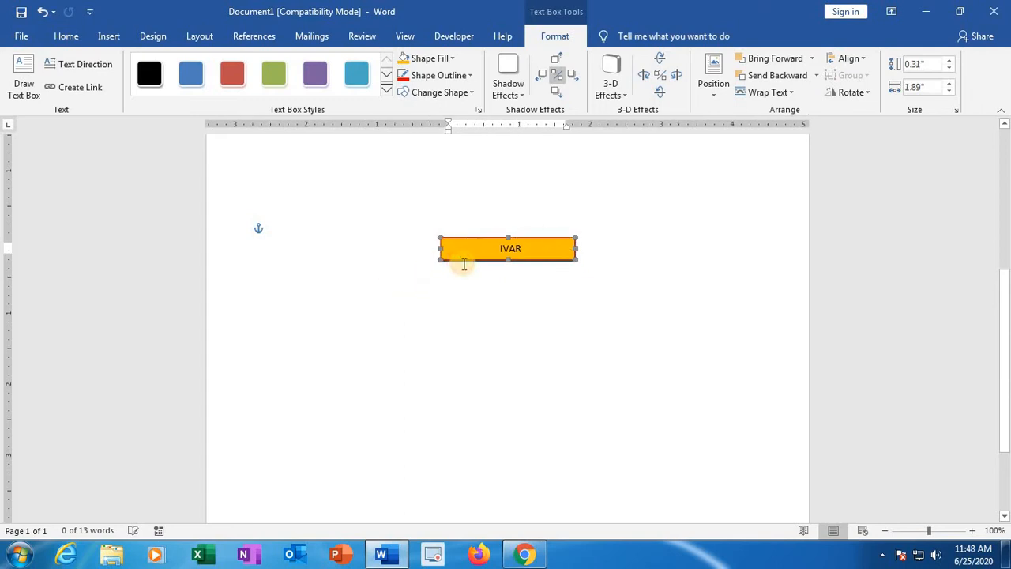
pyautogui.moveTo(574, 260); pyautogui.dragTo(593, 289)
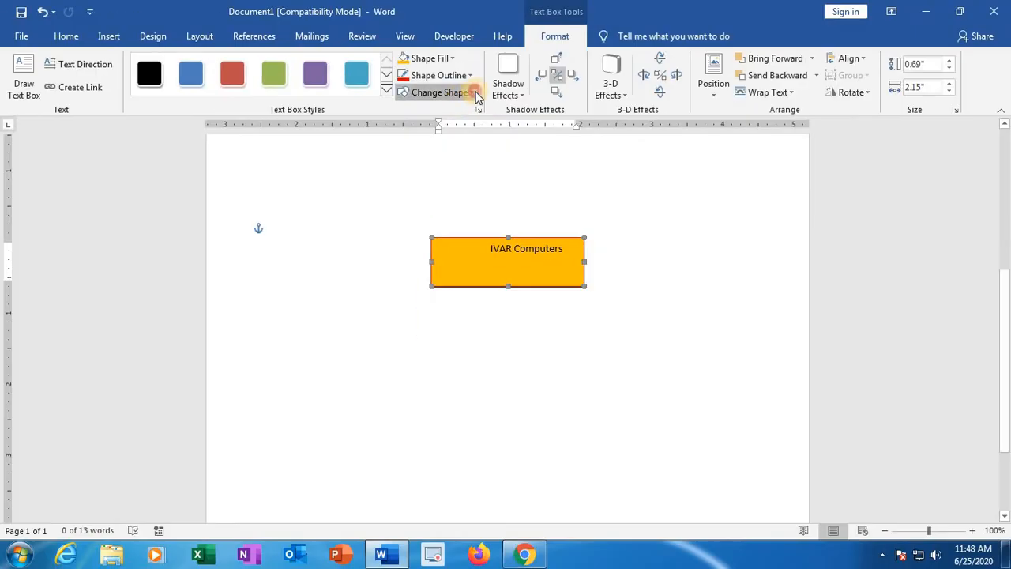
# Step: Change the text box's shape to a diamond and enlarge it to about 1.1" high by 3.17" wide
pyautogui.click(474, 89)
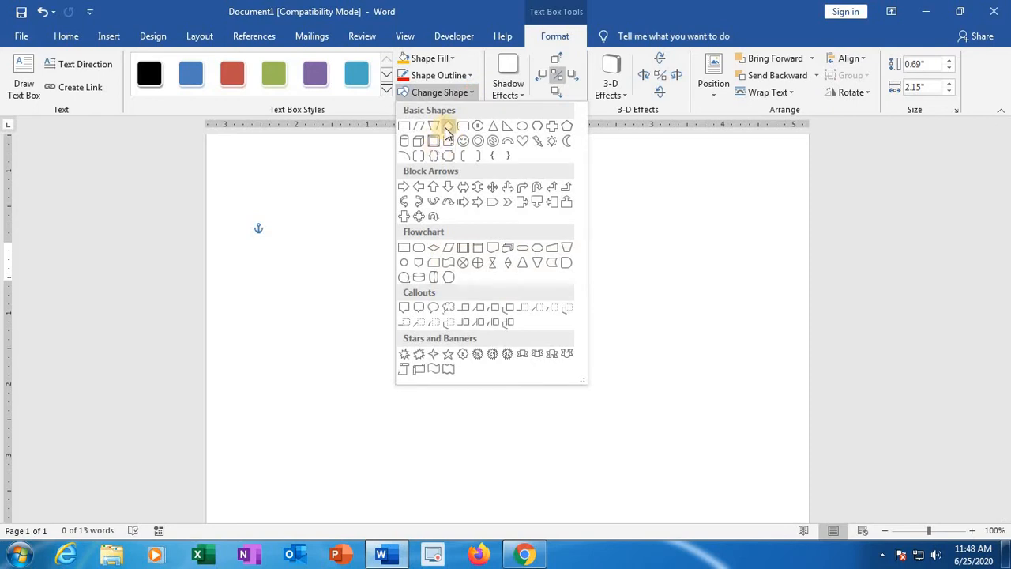
pyautogui.click(448, 126)
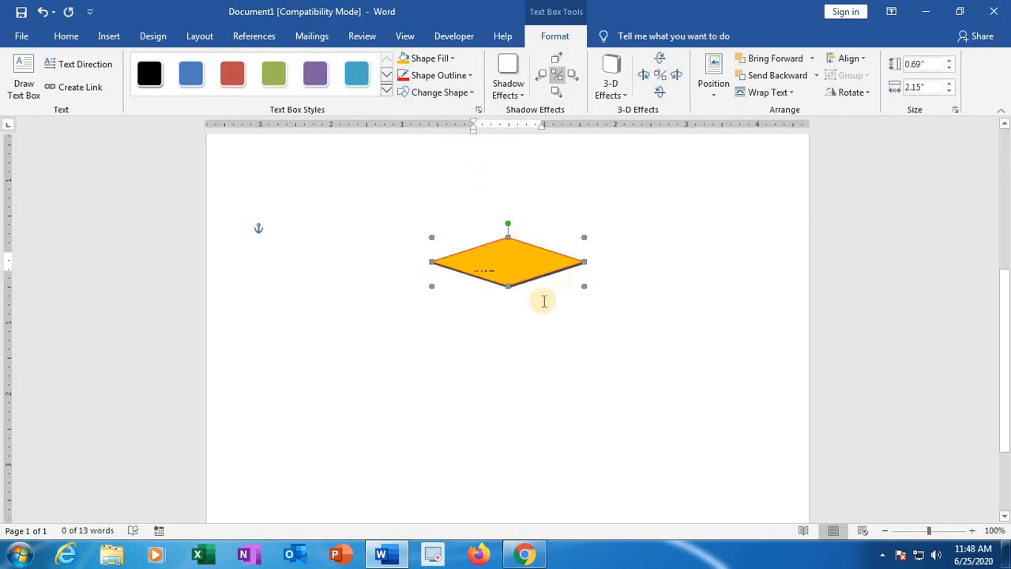
pyautogui.click(508, 294)
pyautogui.click(508, 286)
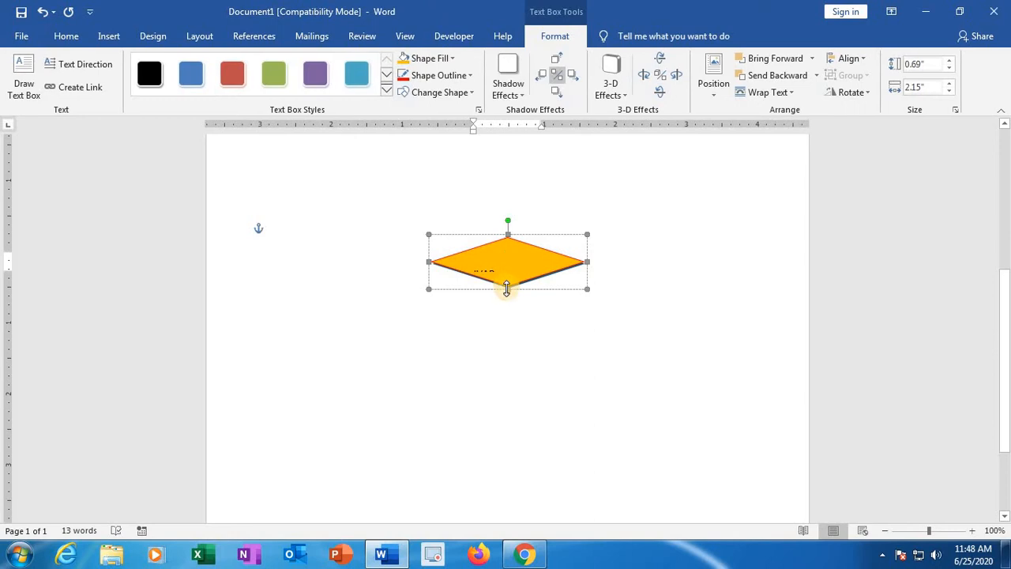
pyautogui.moveTo(508, 317); pyautogui.dragTo(508, 316)
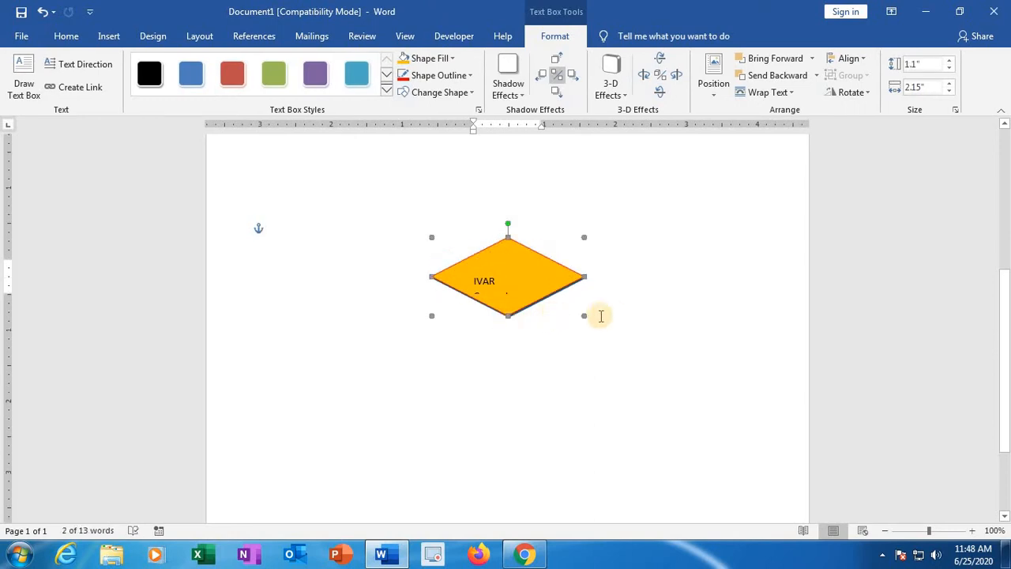
pyautogui.moveTo(586, 278); pyautogui.dragTo(656, 278)
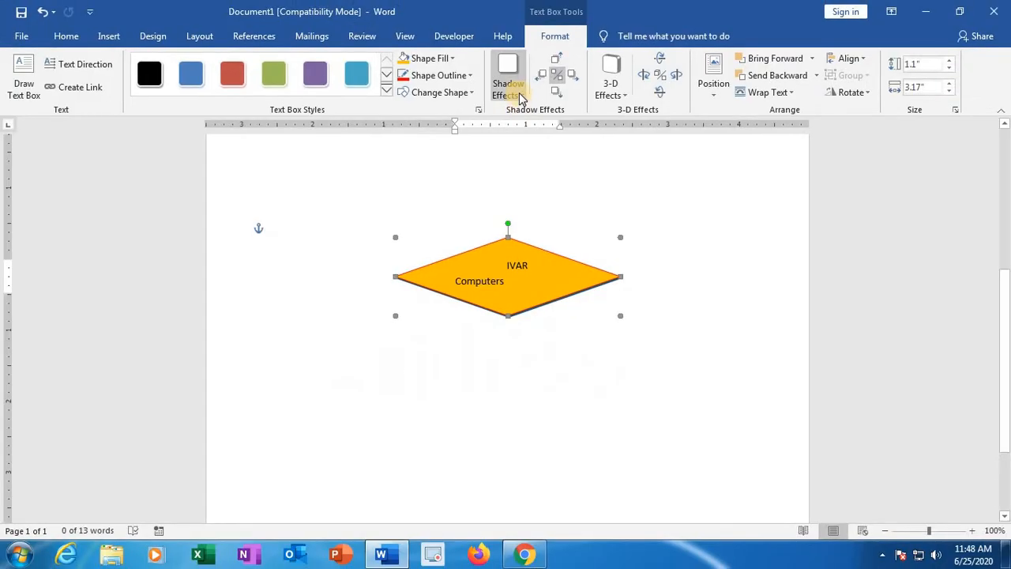
# Step: Apply the third perspective shadow to the diamond, followed by the perspective 3-D effect that tapers upward to a peak
pyautogui.click(519, 85)
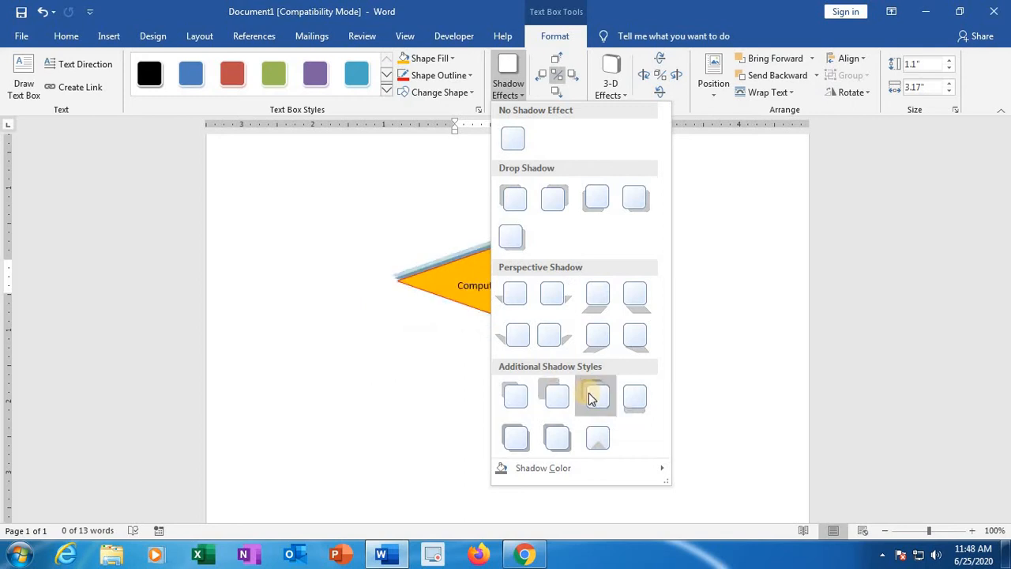
pyautogui.click(598, 296)
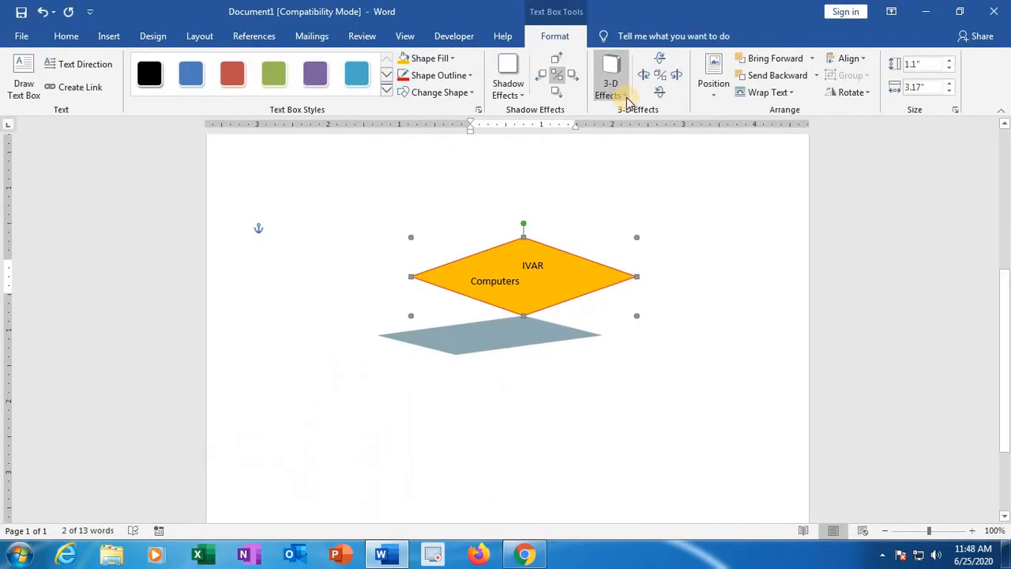
pyautogui.click(626, 98)
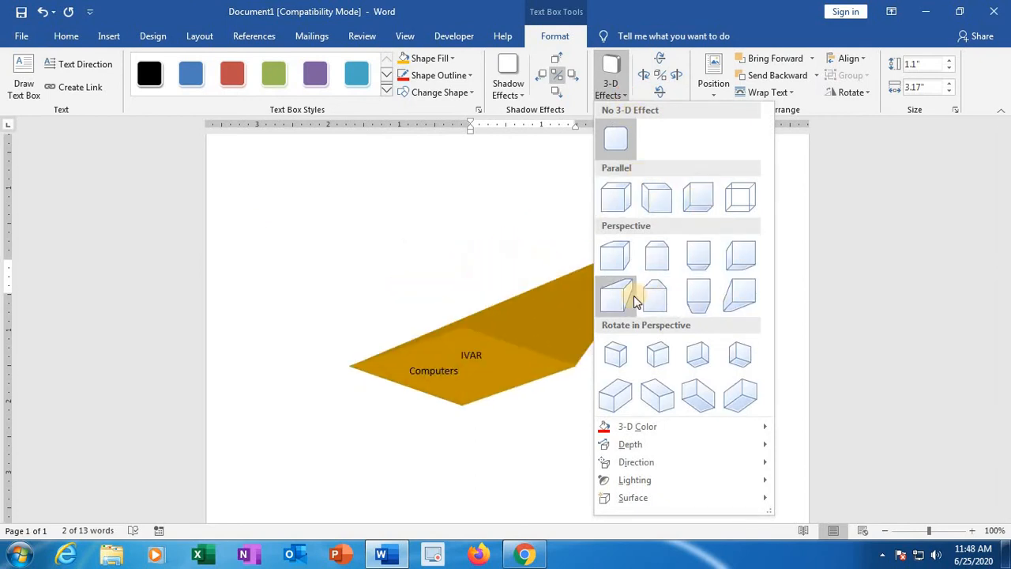
pyautogui.click(657, 294)
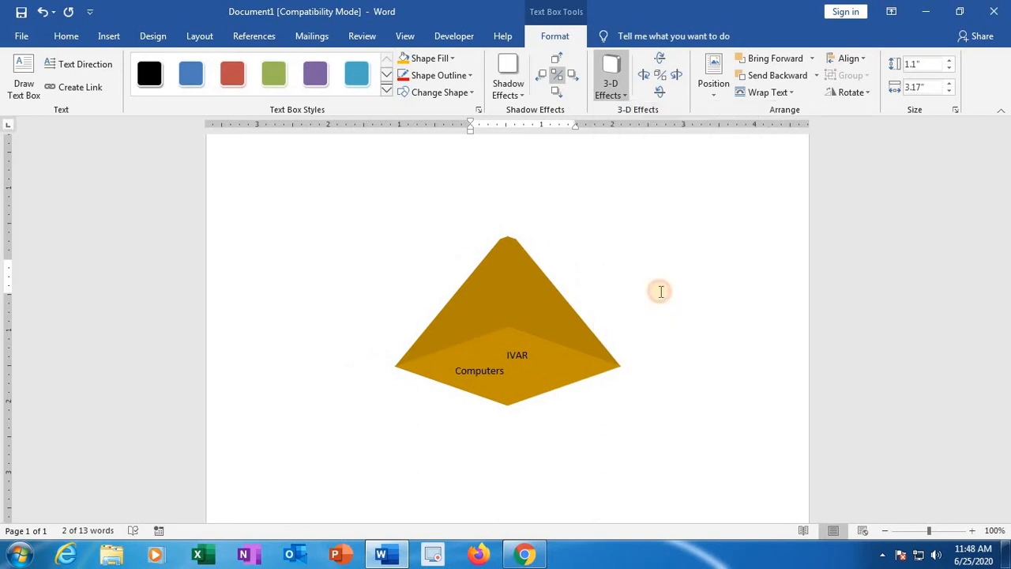
pyautogui.click(673, 386)
pyautogui.scroll(-1, 668, 383)
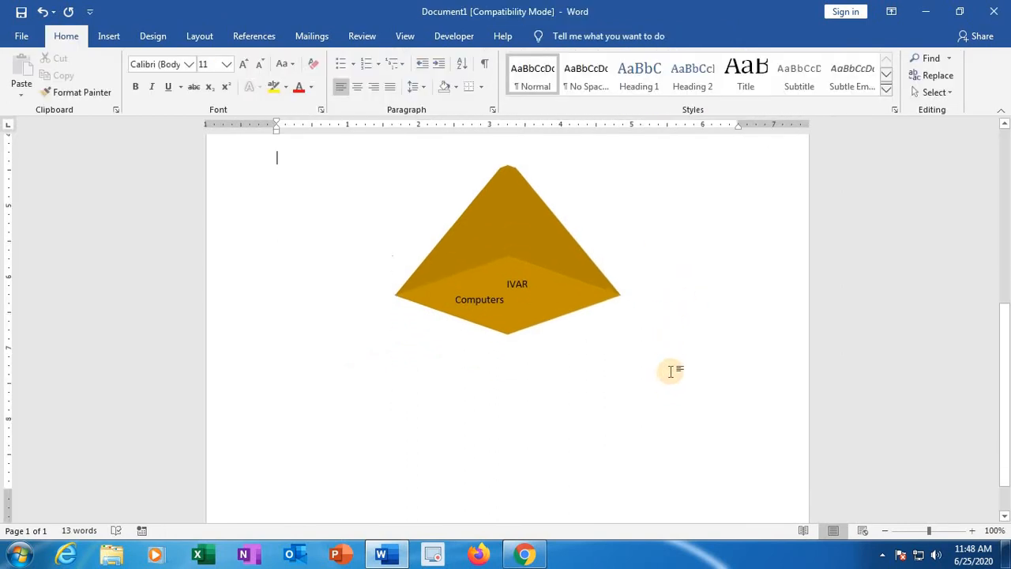
# Step: Position the 3-D text box in the middle center of the page with text wrapping
pyautogui.click(569, 275)
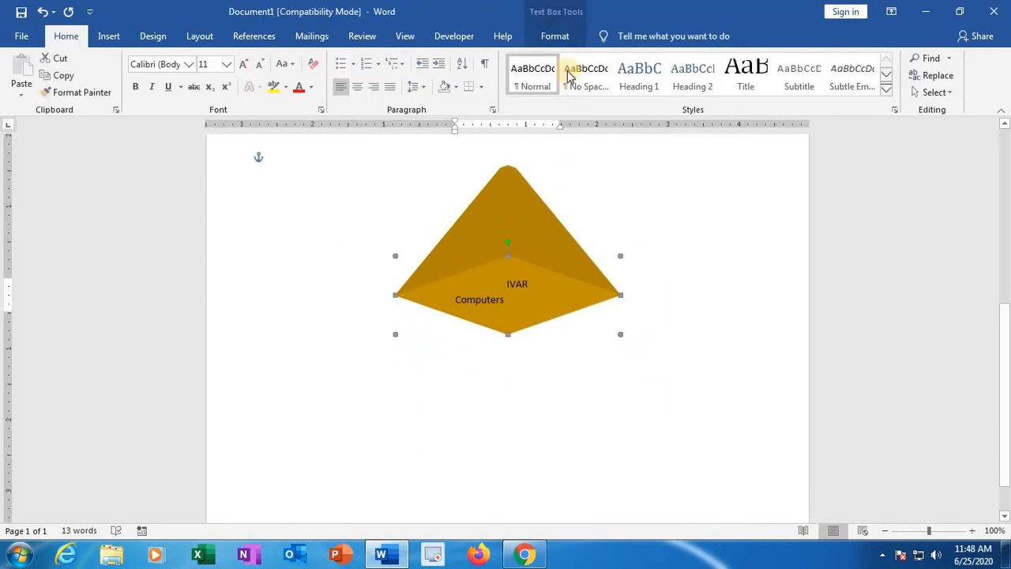
pyautogui.click(555, 36)
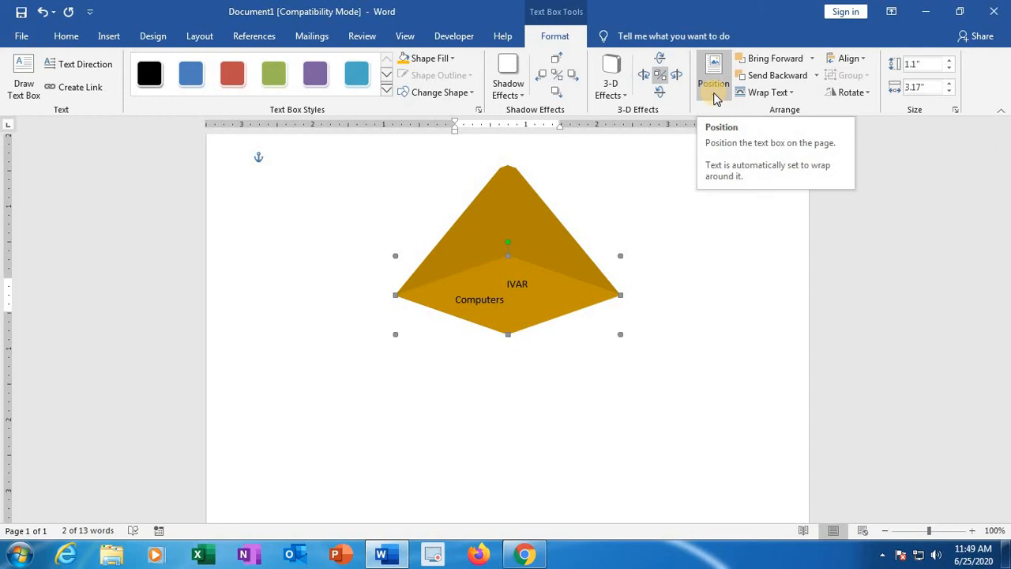
pyautogui.click(715, 93)
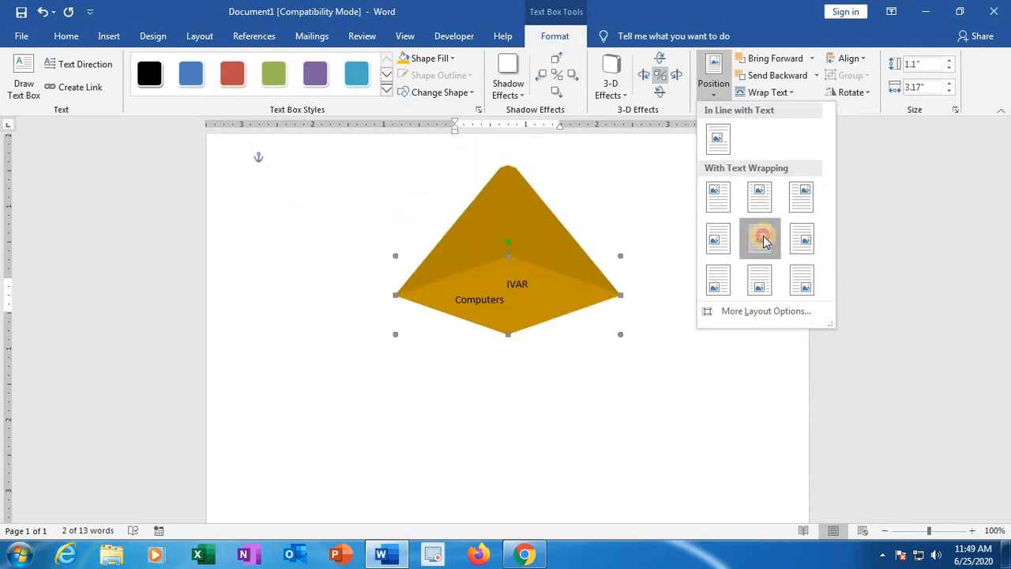
pyautogui.click(763, 240)
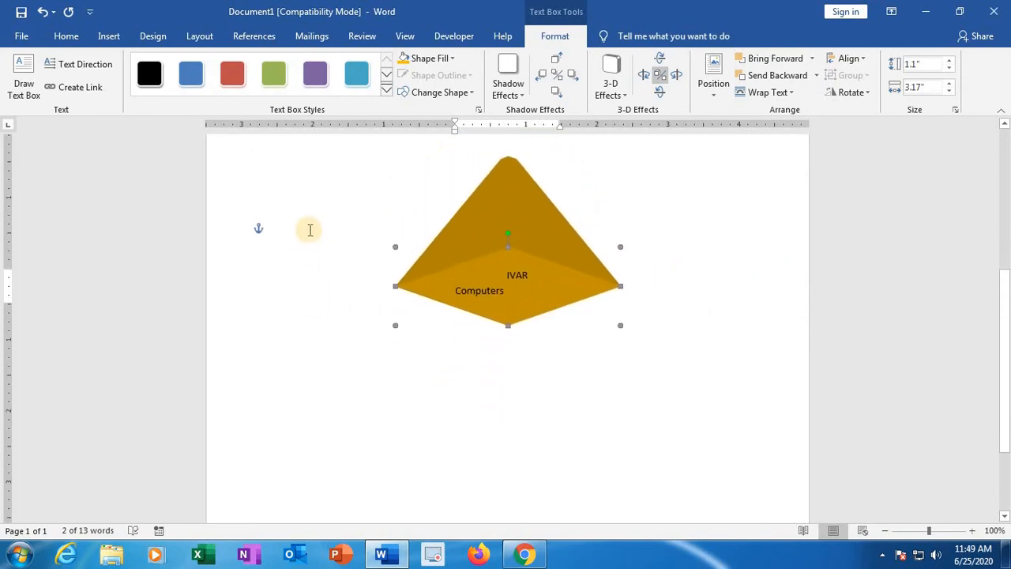
# Step: Enter "Hello" on the left of the 3-D shape and "Good MOrning" on its right, on the same line
pyautogui.click(310, 230)
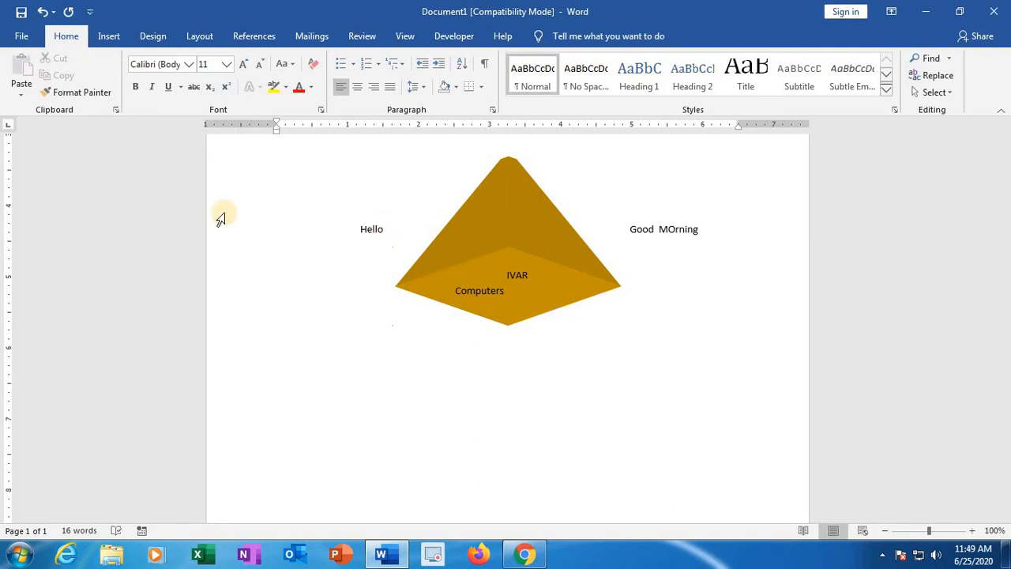
pyautogui.click(397, 229)
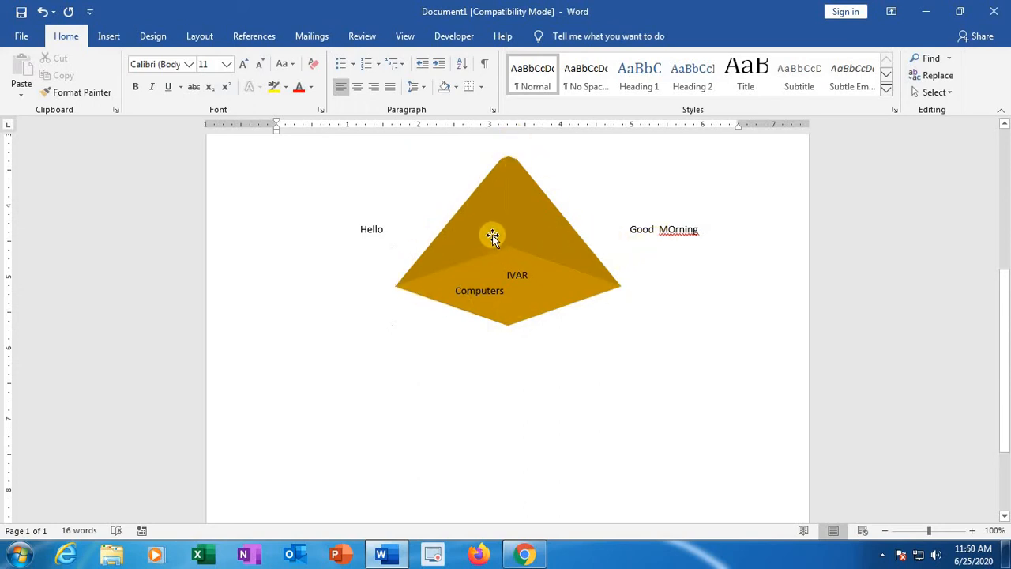
# Step: Set the 3-D shape's text wrapping to Behind Text
pyautogui.click(503, 247)
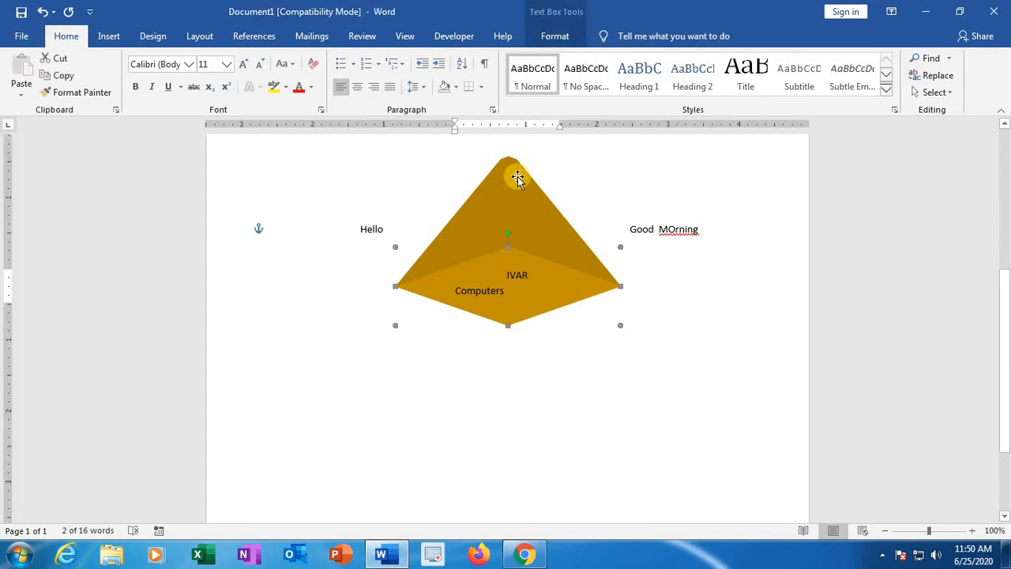
pyautogui.click(552, 38)
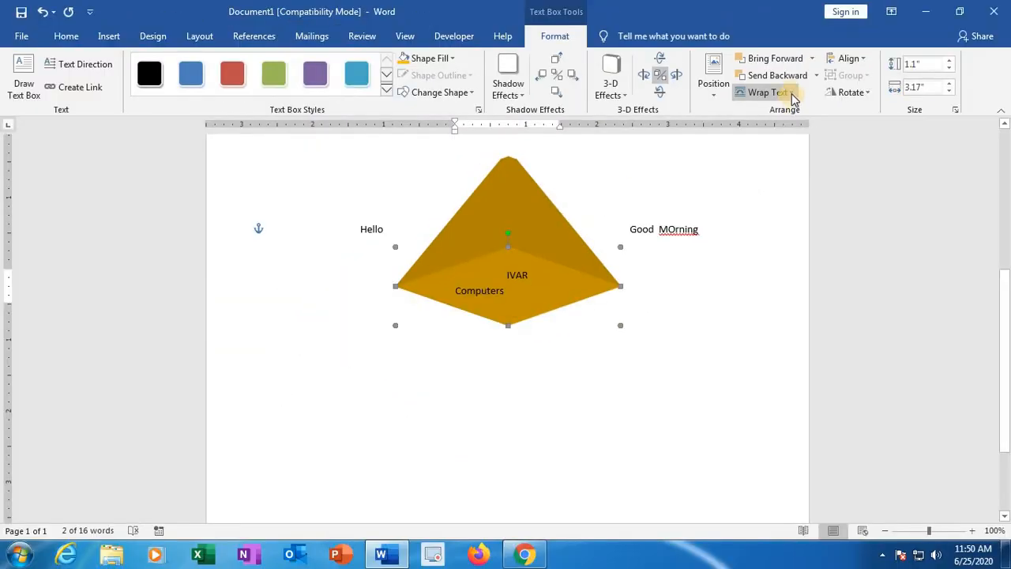
pyautogui.click(792, 93)
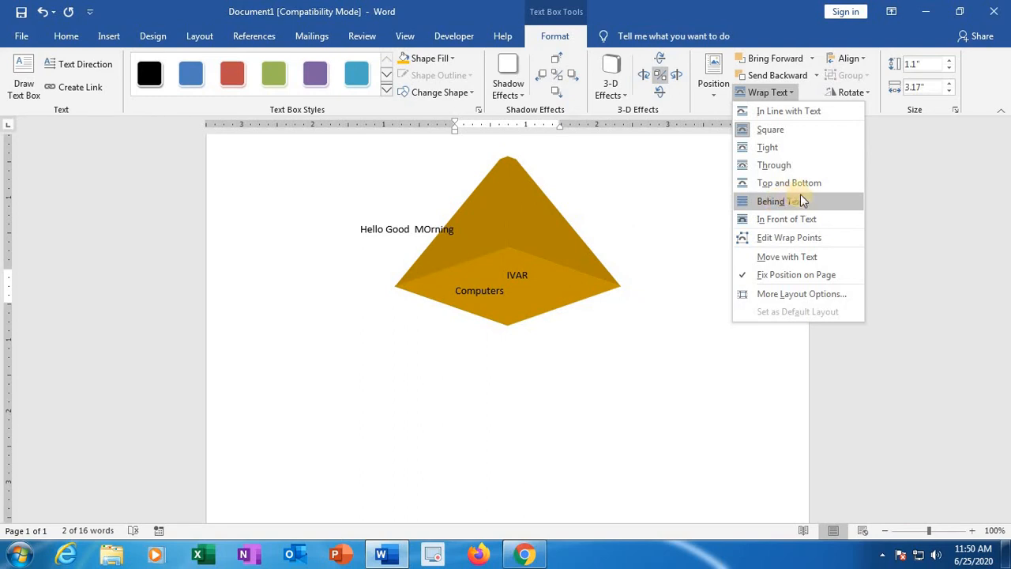
pyautogui.click(805, 203)
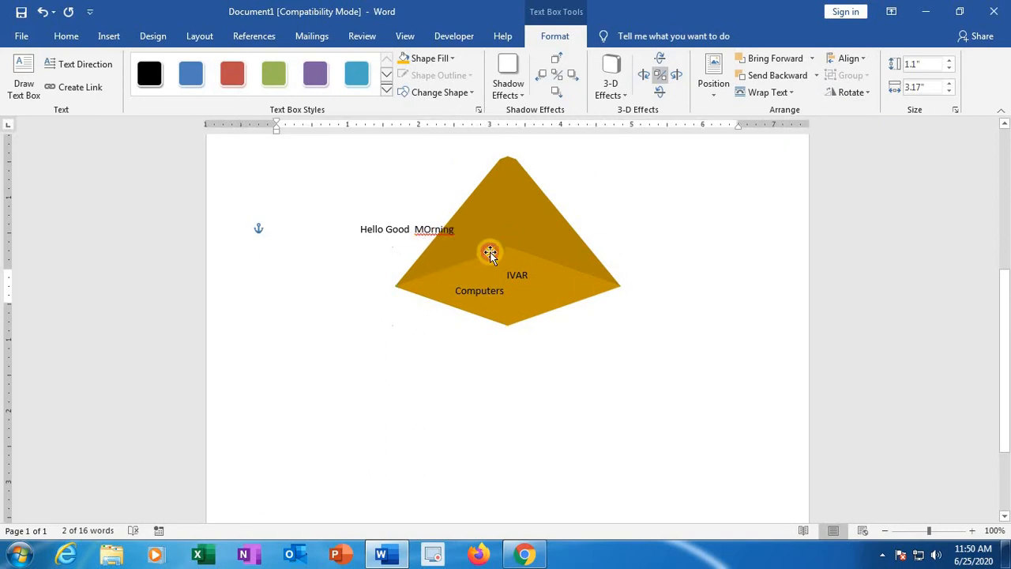
# Step: Correct "MOrning" to "Morning" and extend the line with ". Microsoft word 2016." across the 3-D shape
pyautogui.click(501, 276)
pyautogui.hotkey('ctrl', 'z')
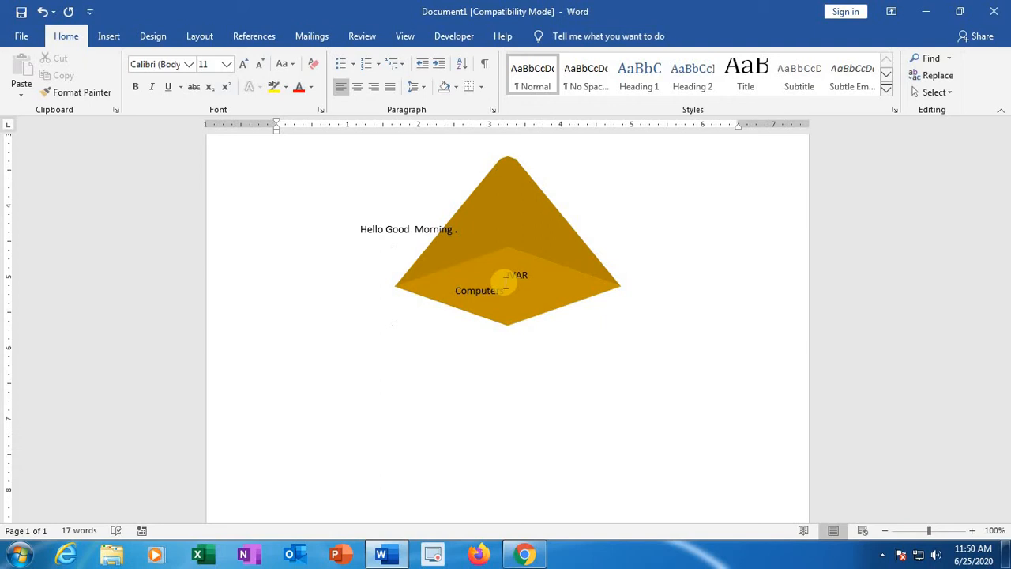
pyautogui.write('Microsoft word 2016.')
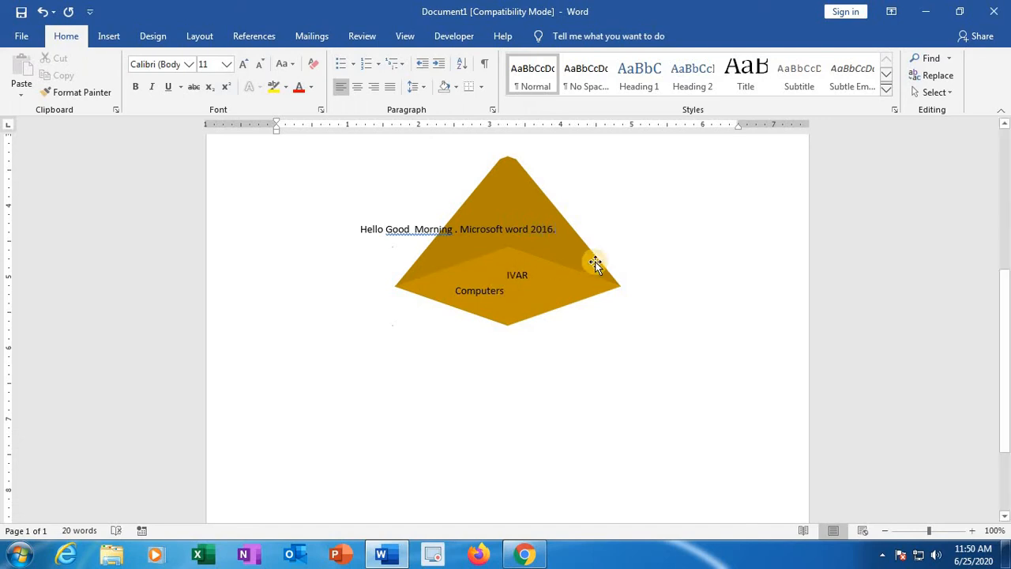
# Step: Switch the 3-D shape's text wrapping to In Front of Text and return it to Behind Text
pyautogui.click(620, 270)
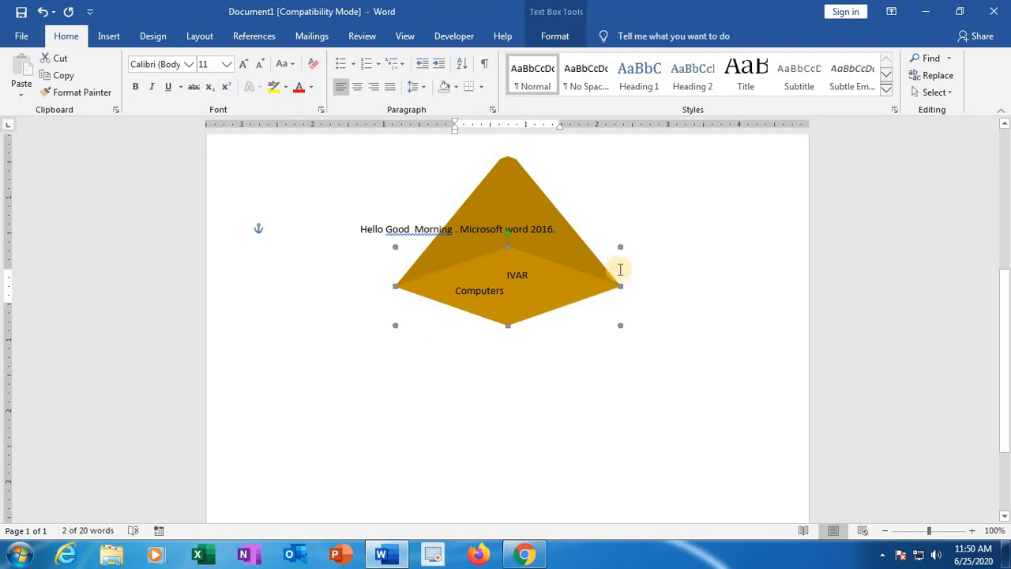
pyautogui.click(554, 34)
pyautogui.click(791, 93)
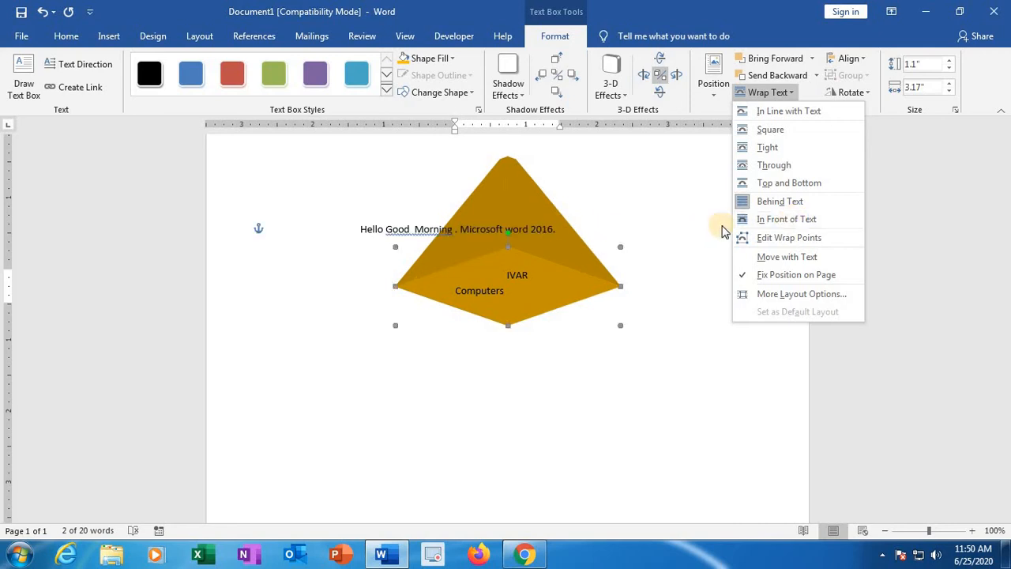
pyautogui.click(784, 219)
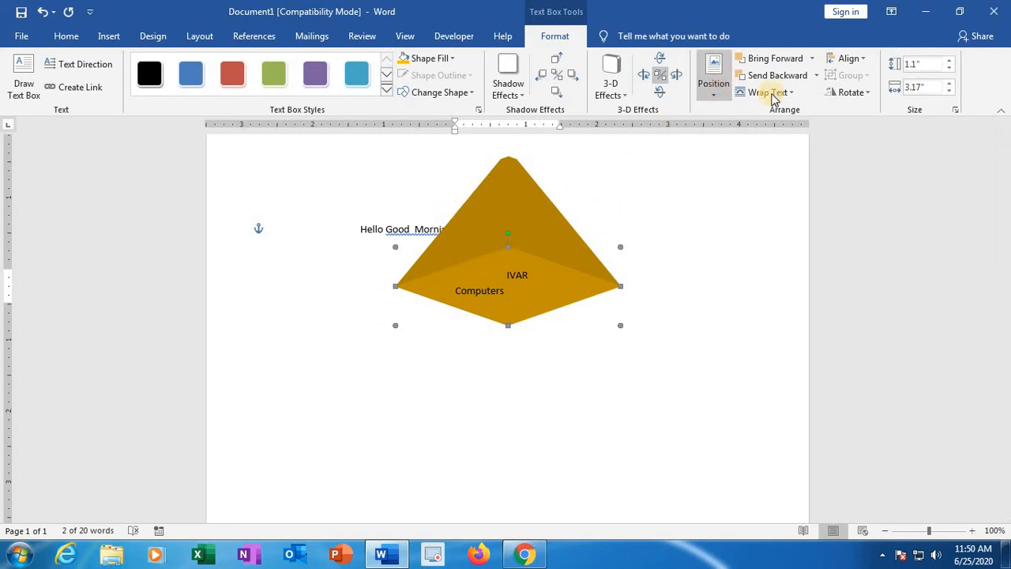
pyautogui.click(776, 91)
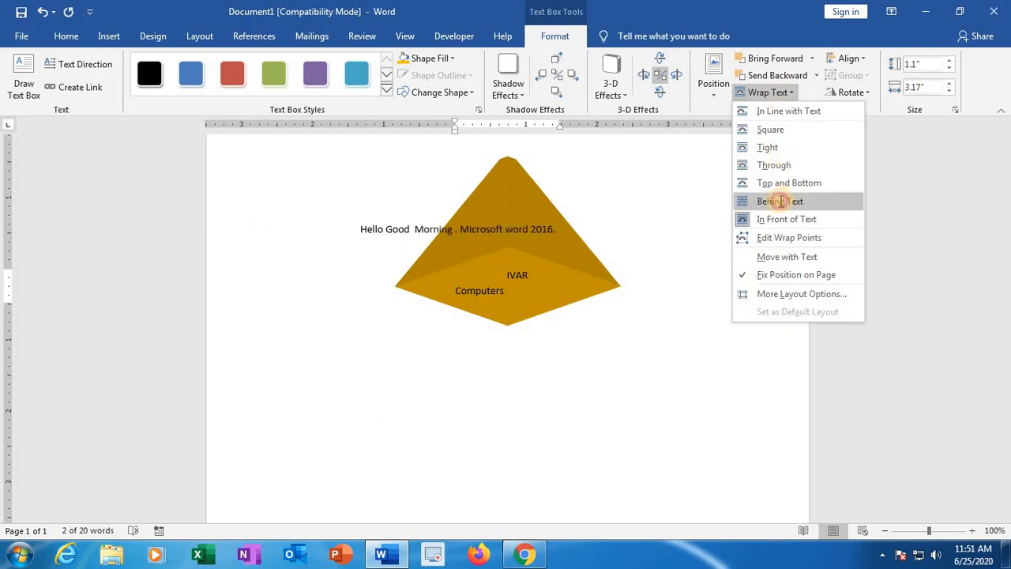
pyautogui.click(781, 202)
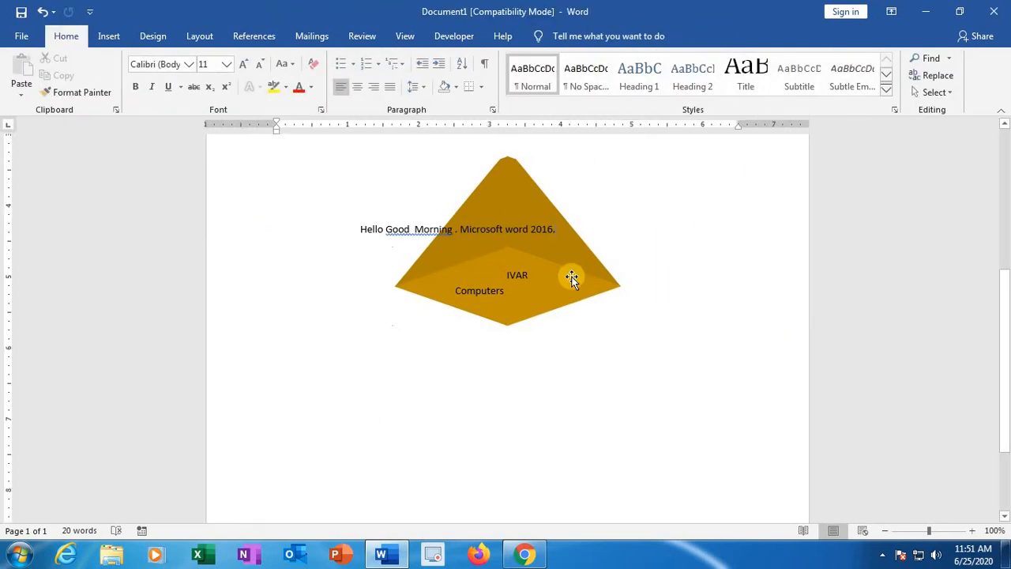
# Step: Flip the 3-D shape vertically
pyautogui.click(538, 263)
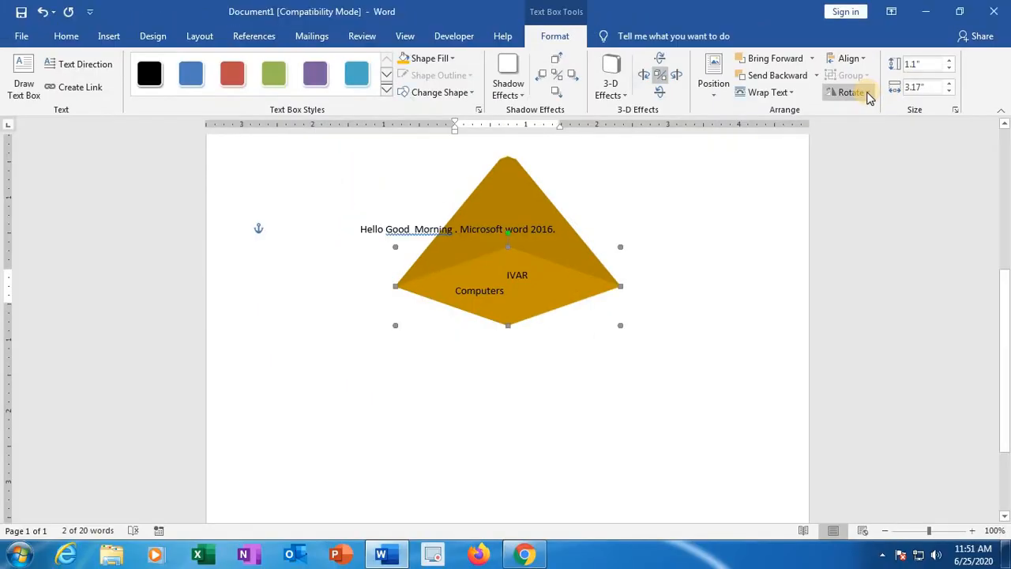
pyautogui.click(866, 93)
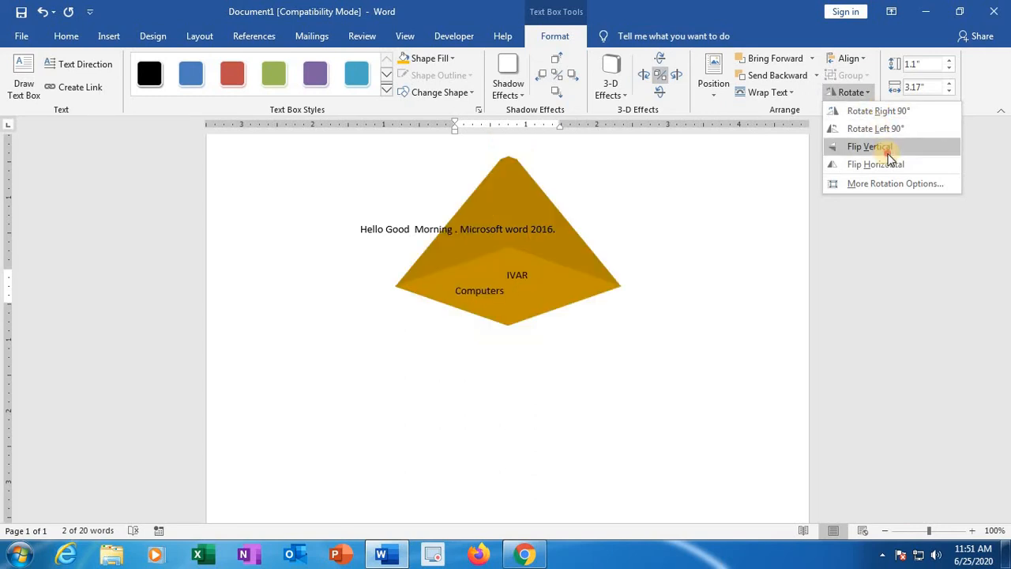
pyautogui.click(889, 152)
pyautogui.click(521, 445)
# Step: Break the line after "Hel" and add blank paragraphs that move the rest of the text below the 3-D shape
pyautogui.scroll(-1, 526, 402)
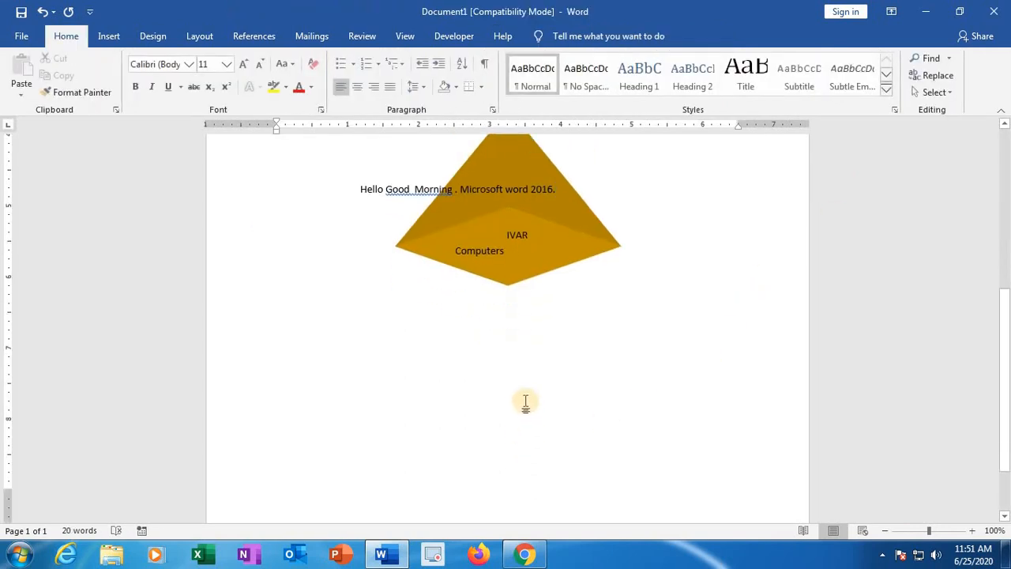
pyautogui.scroll(-2, 526, 402)
pyautogui.click(374, 298)
pyautogui.press('Return')
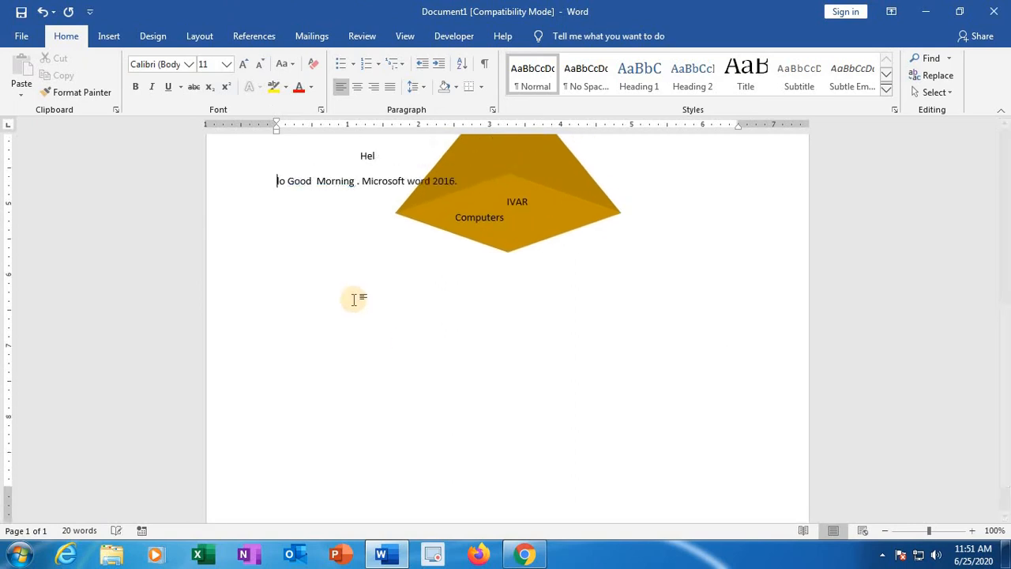
pyautogui.press('Return')
pyautogui.press('Return')
pyautogui.press('Return')
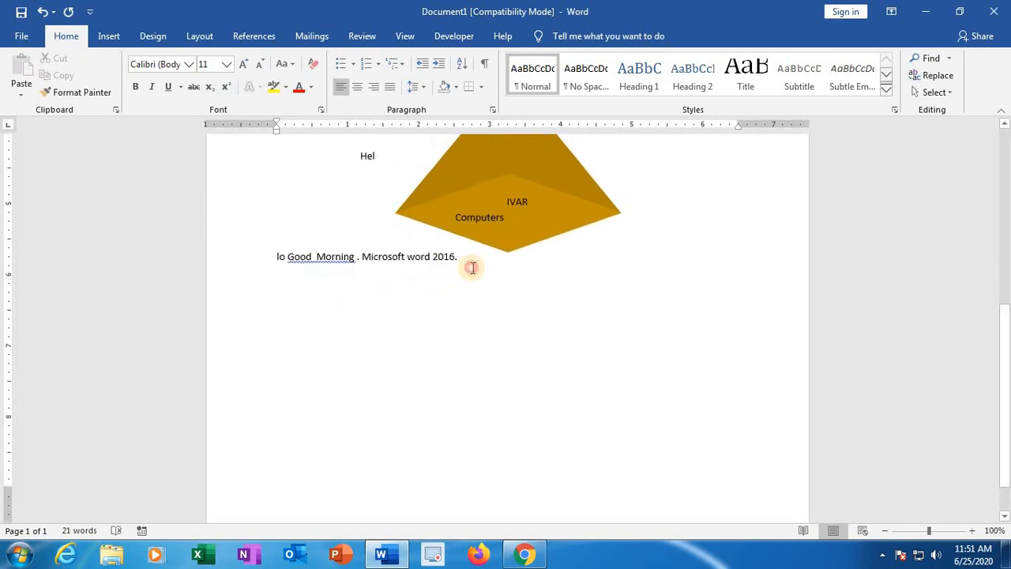
# Step: Add blank paragraphs after "Microsoft word 2016." until the document continues onto new pages
pyautogui.click(472, 268)
pyautogui.press('Return')
pyautogui.press('Return')
pyautogui.press('Return')
pyautogui.press('Return')
pyautogui.press('Return')
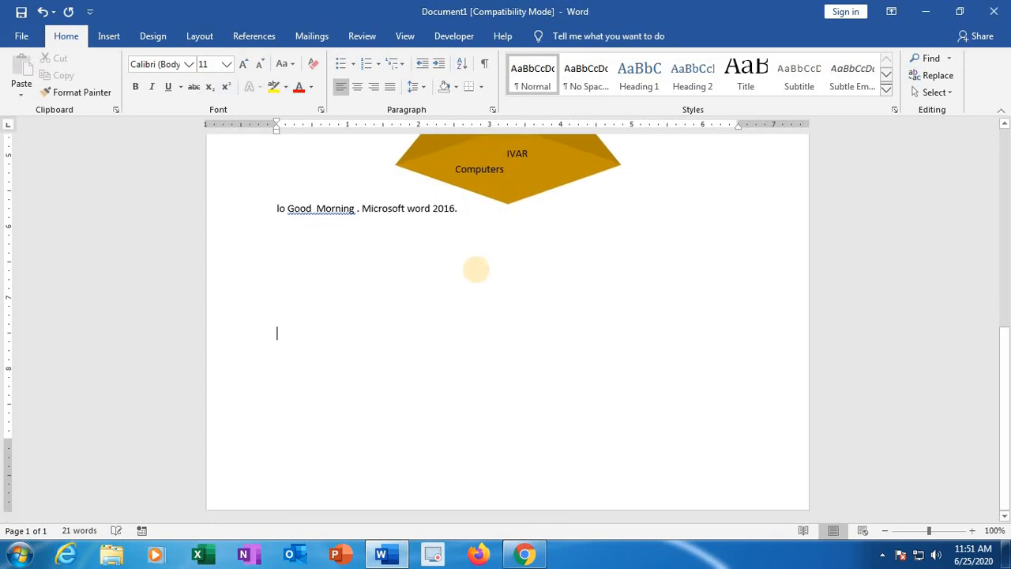
pyautogui.press('Return')
pyautogui.press('Return')
pyautogui.press('Return')
pyautogui.press('Return')
pyautogui.press('Return')
pyautogui.press('Return')
pyautogui.press('Return')
pyautogui.press('Return')
pyautogui.press('Return')
pyautogui.press('Return')
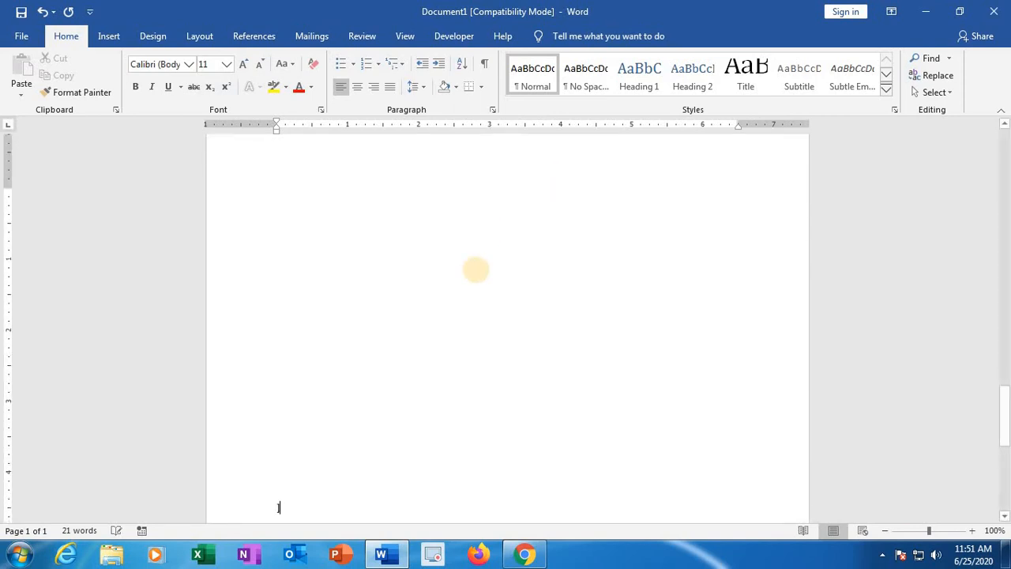
# Step: Insert WordArt reading "IVAR Computers" at the start of page 2, using the second style in the gallery's fourth row
pyautogui.scroll(10, 328, 201)
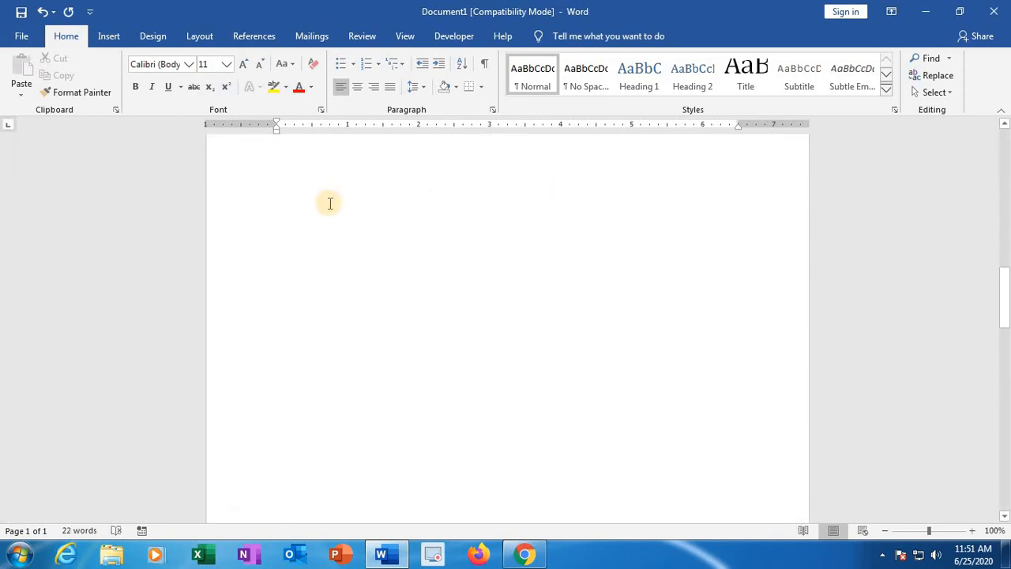
pyautogui.scroll(3, 328, 203)
pyautogui.scroll(-10, 328, 237)
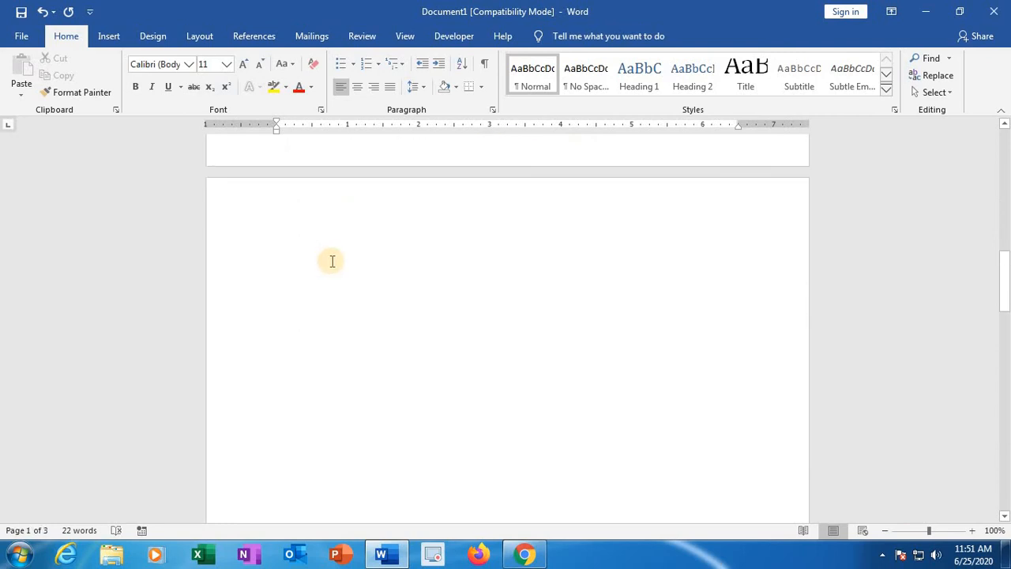
pyautogui.click(332, 261)
pyautogui.click(109, 35)
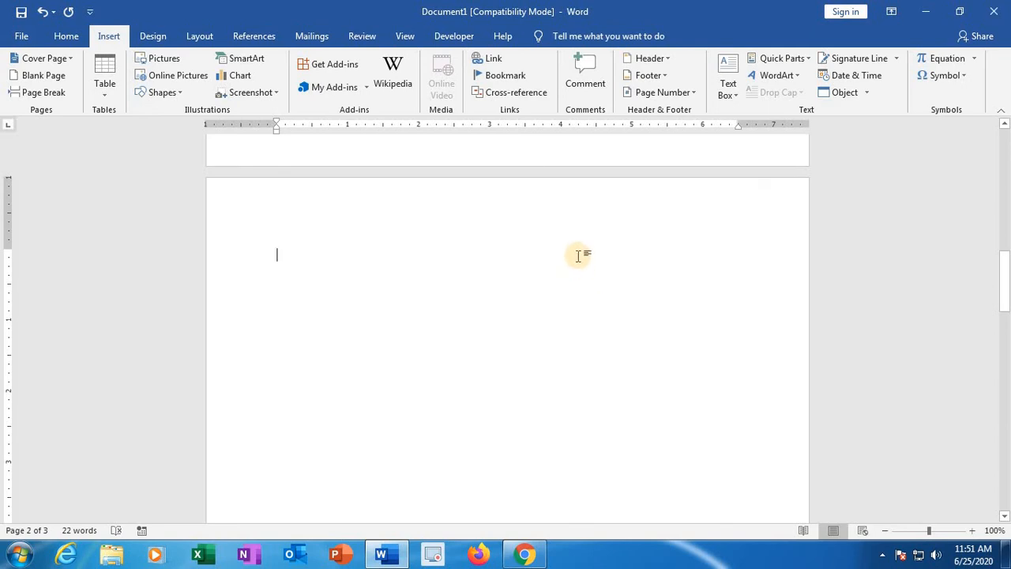
pyautogui.click(796, 77)
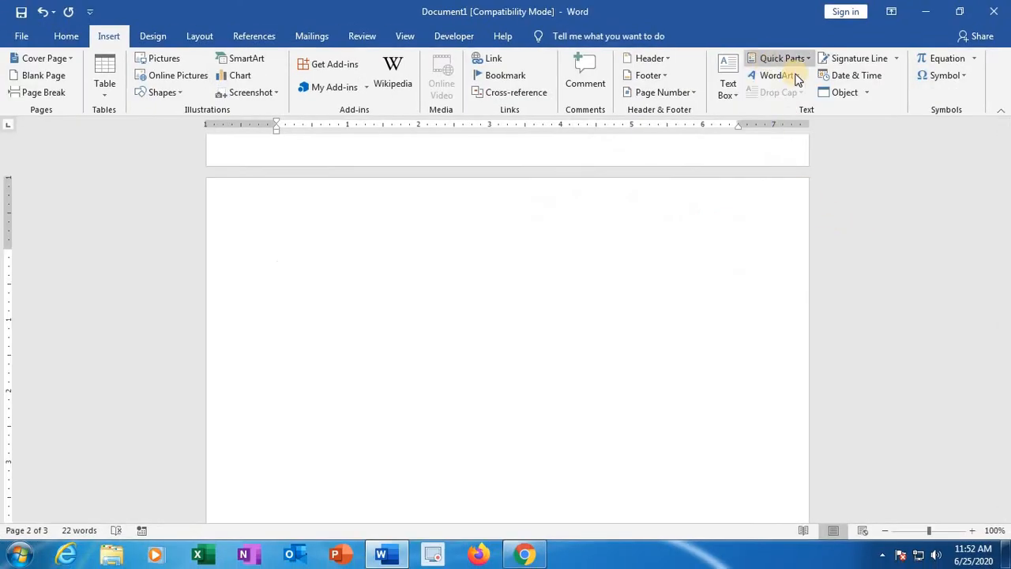
pyautogui.click(803, 79)
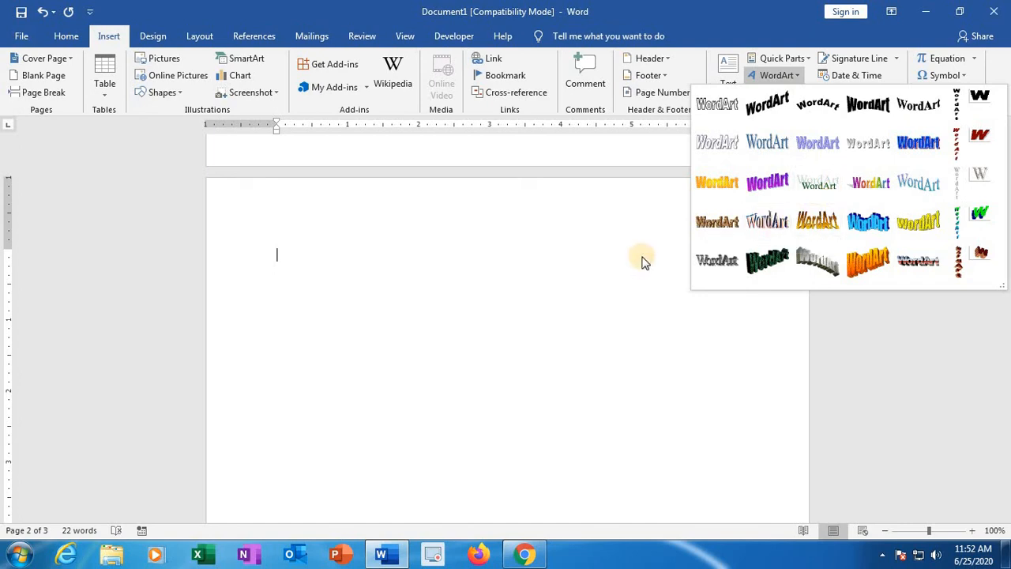
pyautogui.click(767, 222)
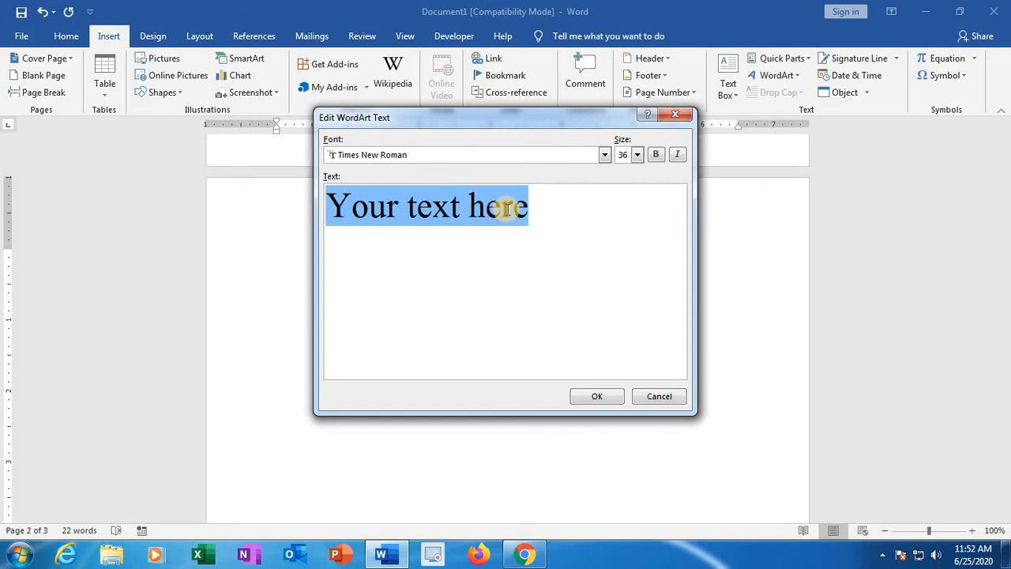
pyautogui.write('IVAR Computers')
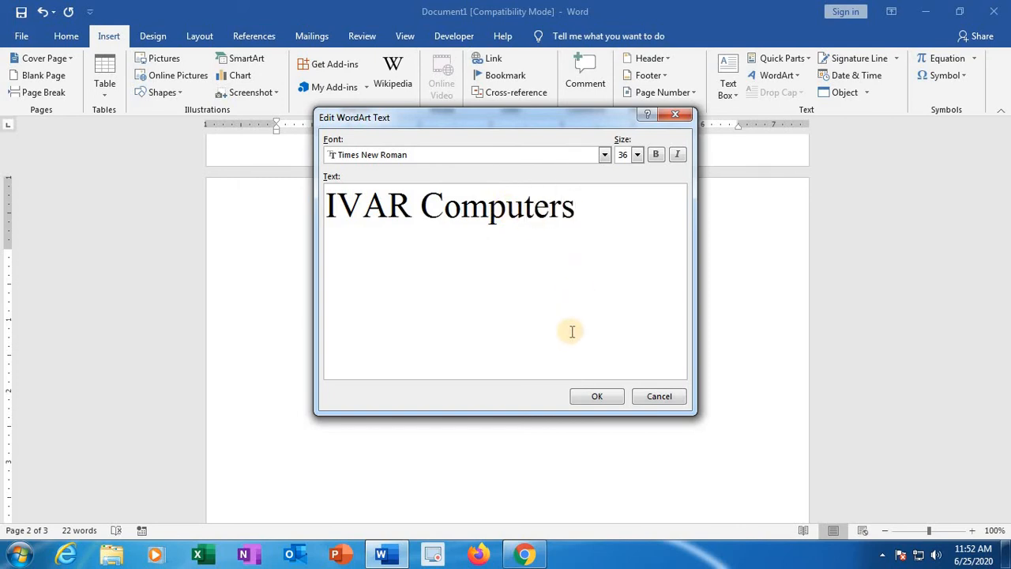
pyautogui.click(598, 397)
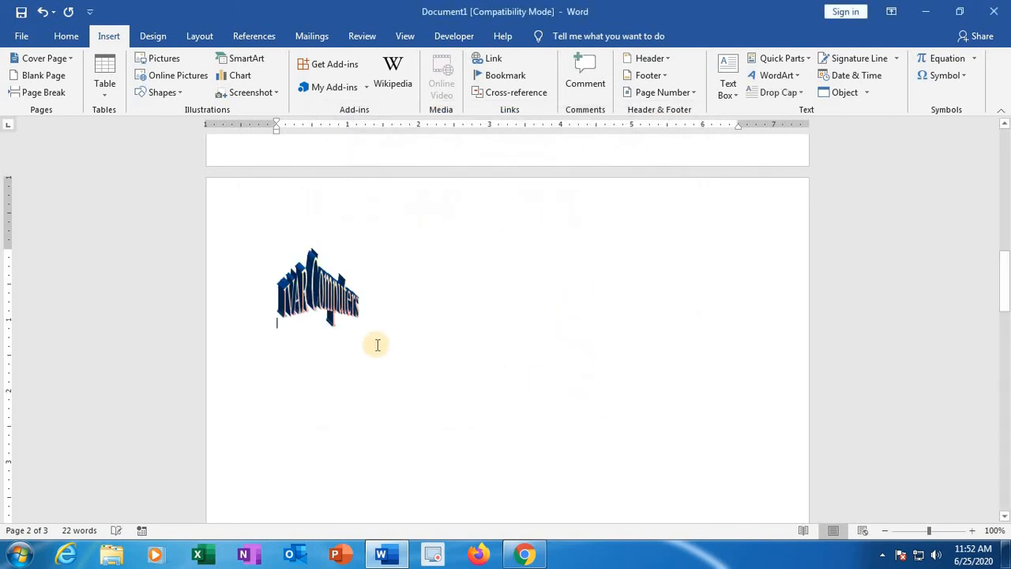
# Step: Enlarge the "IVAR Computers" WordArt to about 2.53" high by 6.6" wide
pyautogui.click(278, 316)
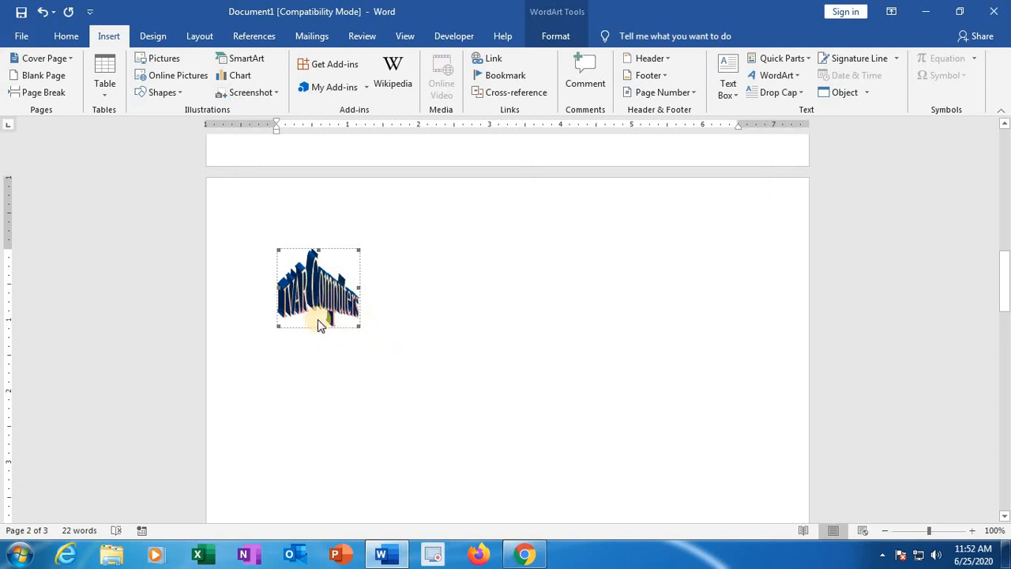
pyautogui.click(419, 304)
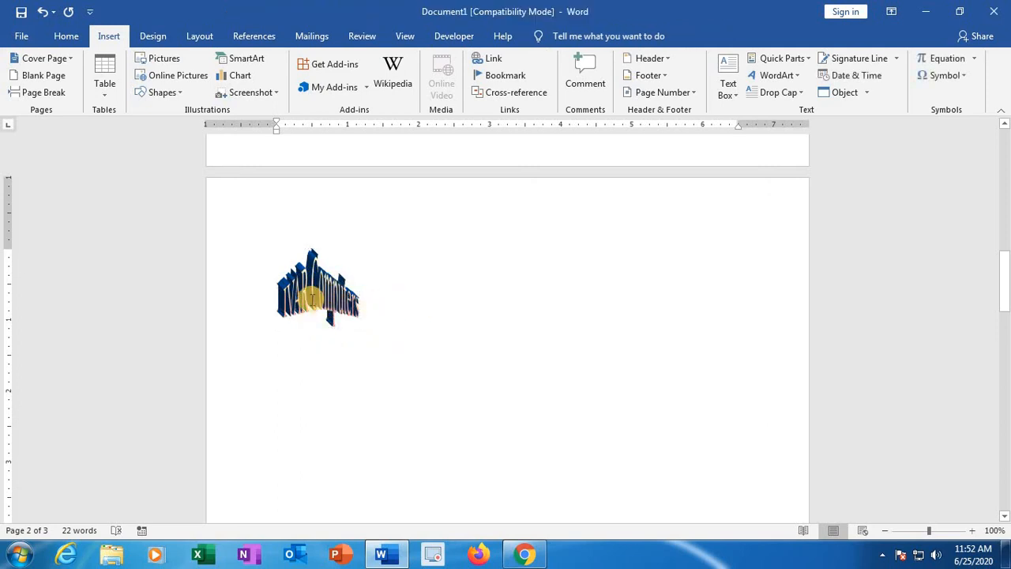
pyautogui.click(316, 308)
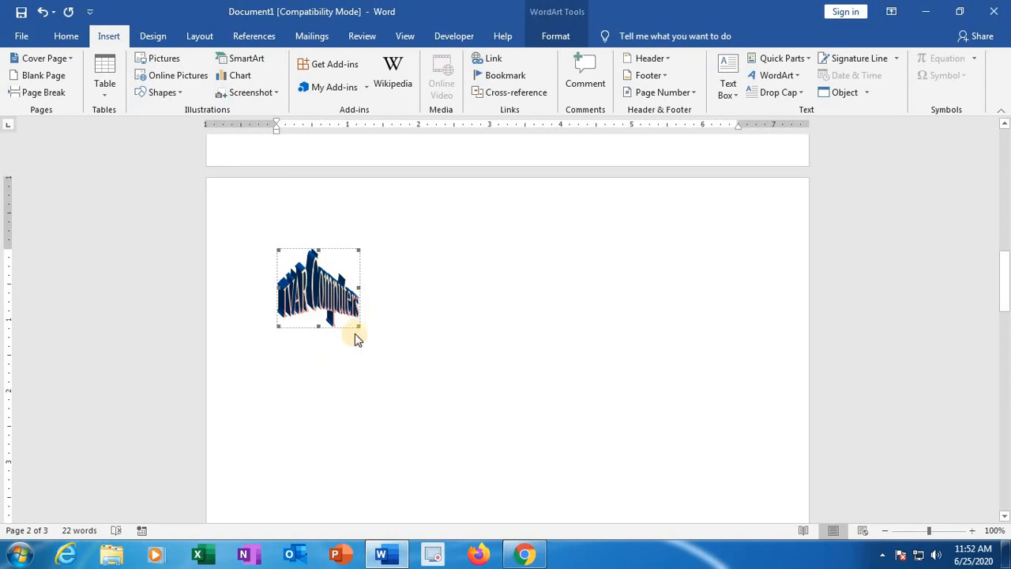
pyautogui.moveTo(357, 324); pyautogui.dragTo(690, 391)
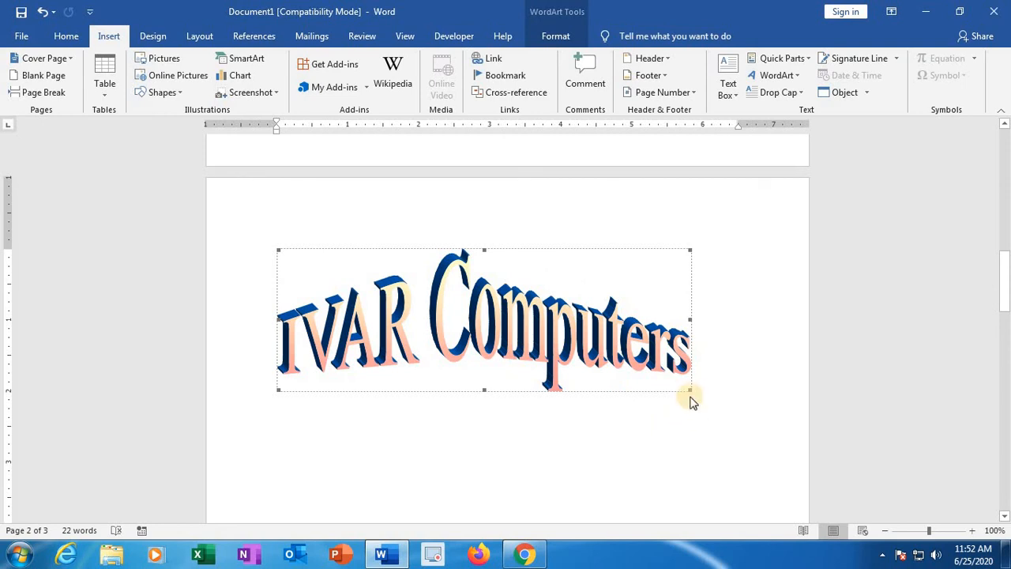
pyautogui.moveTo(689, 388); pyautogui.dragTo(752, 427)
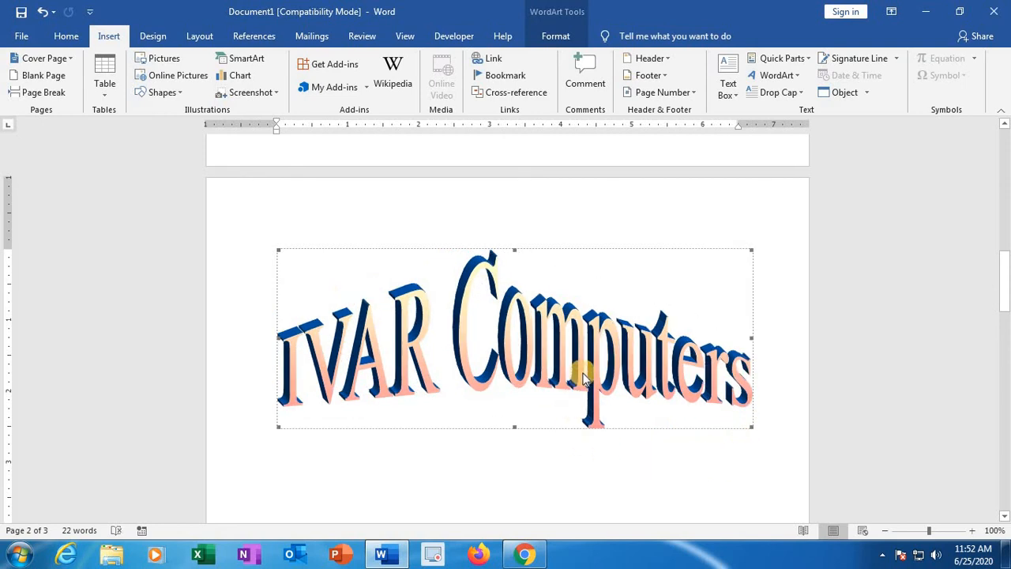
# Step: Restyle the "IVAR Computers" WordArt with the plain blue serif style, second in the WordArt gallery's second row
pyautogui.scroll(-3, 579, 403)
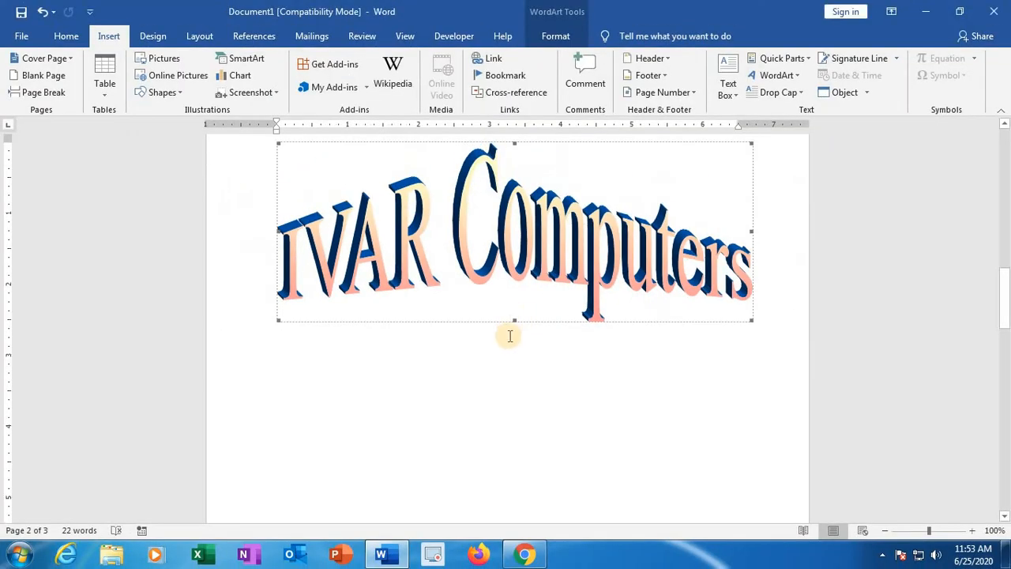
pyautogui.click(518, 396)
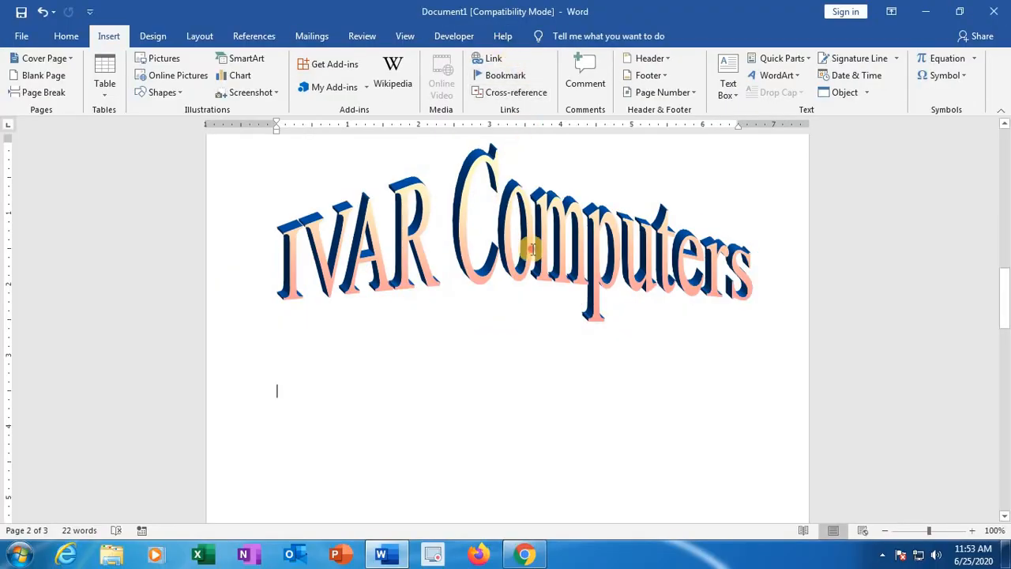
pyautogui.click(532, 249)
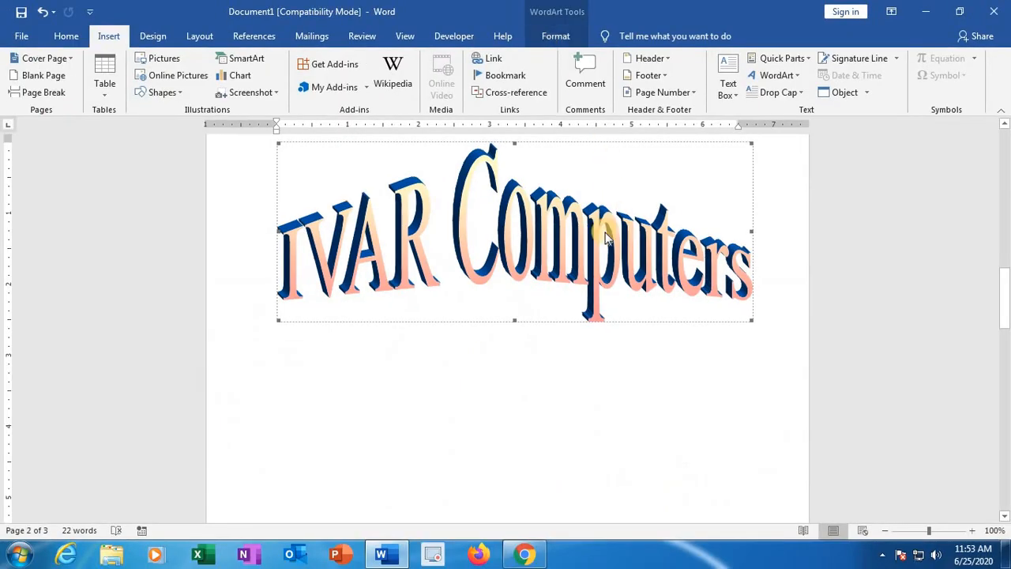
pyautogui.click(557, 35)
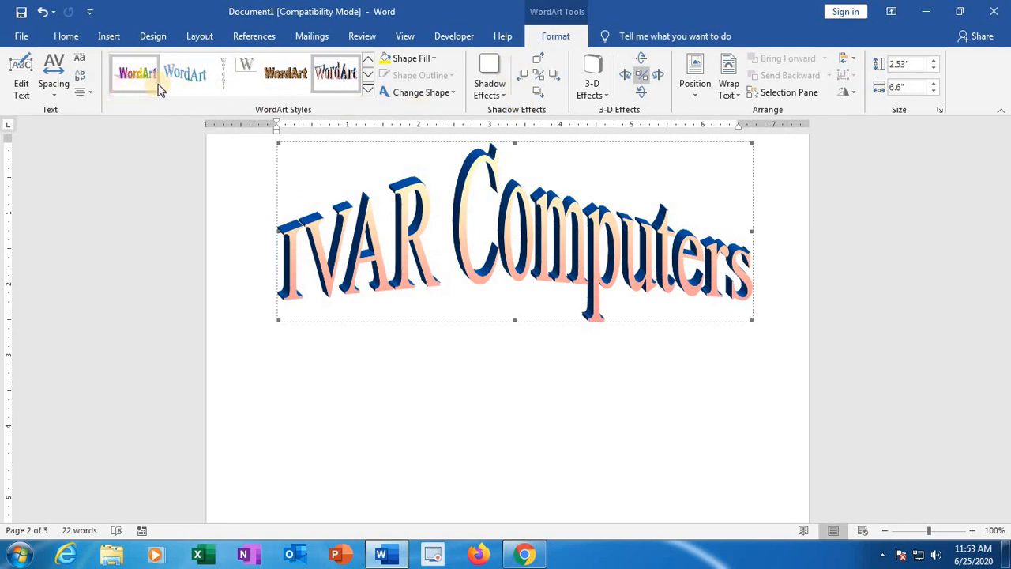
pyautogui.click(285, 74)
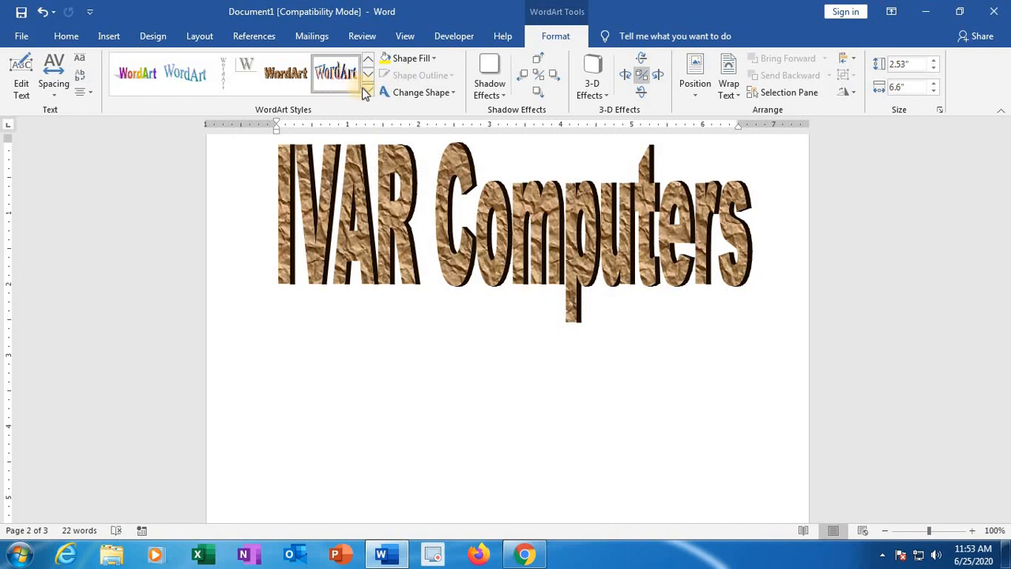
pyautogui.click(368, 92)
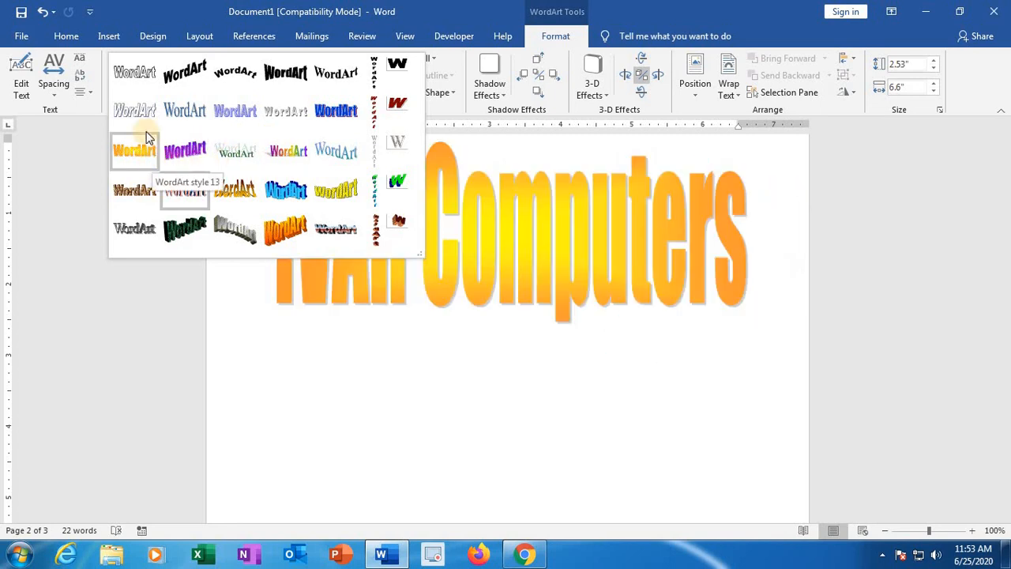
pyautogui.click(198, 119)
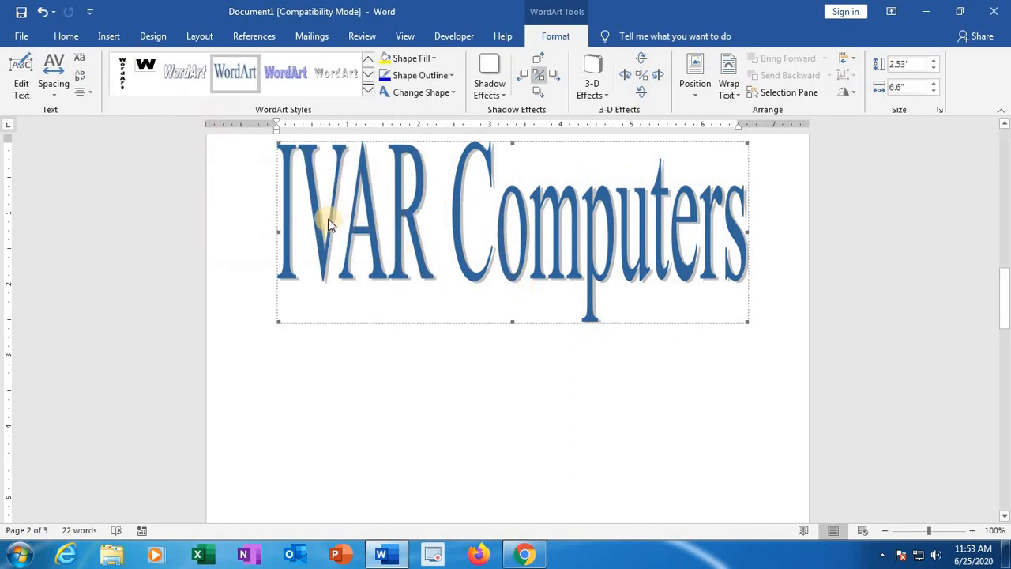
# Step: Give the "IVAR Computers" WordArt a wave shape from the Warp group and the first Perspective Shadow style
pyautogui.click(453, 92)
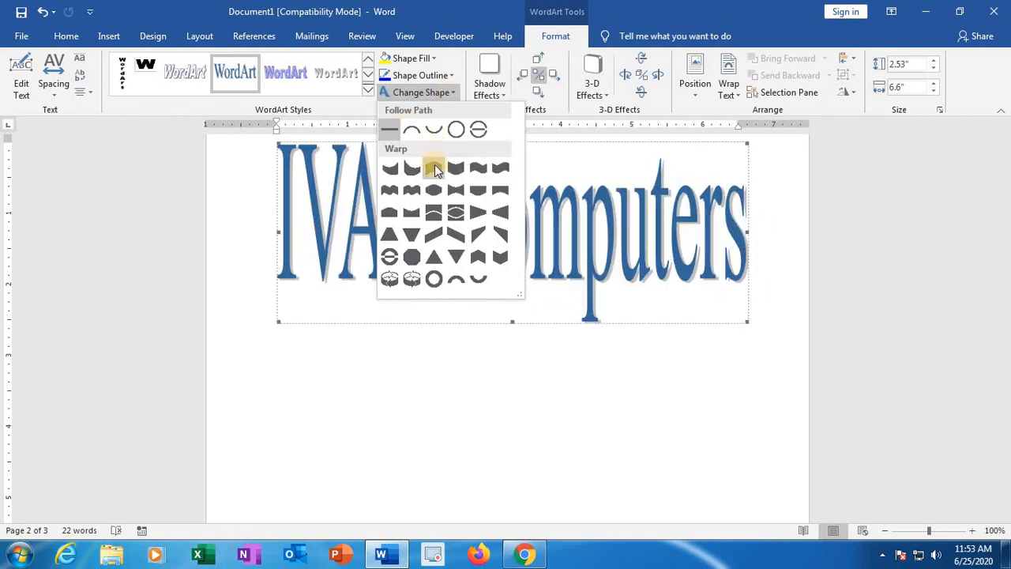
pyautogui.click(488, 183)
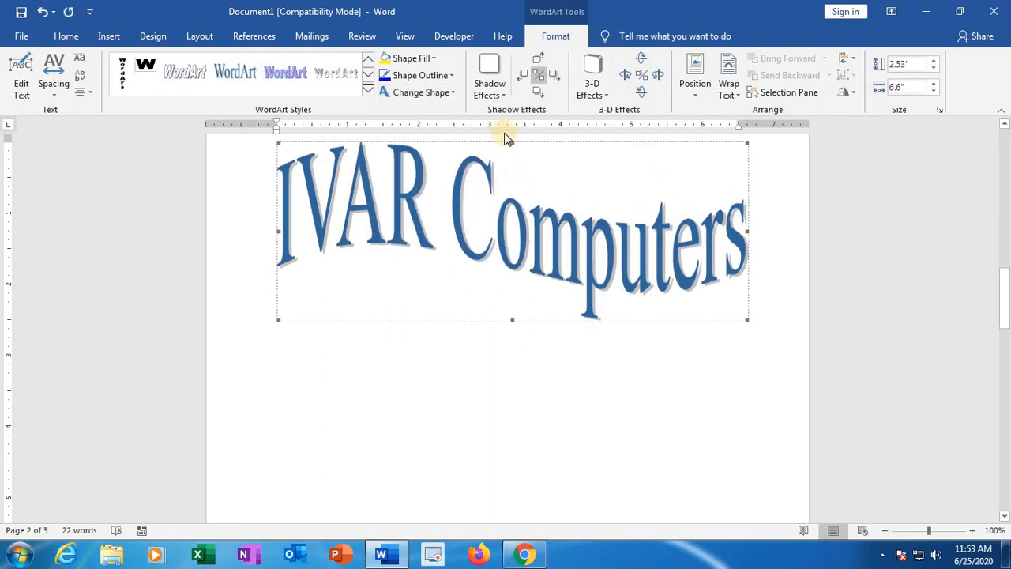
pyautogui.click(491, 89)
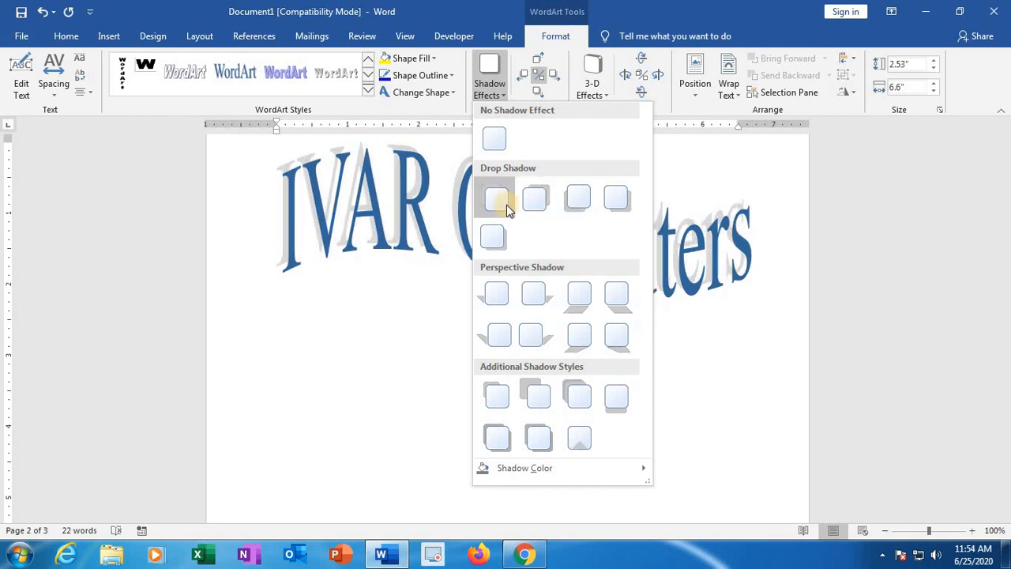
pyautogui.click(497, 296)
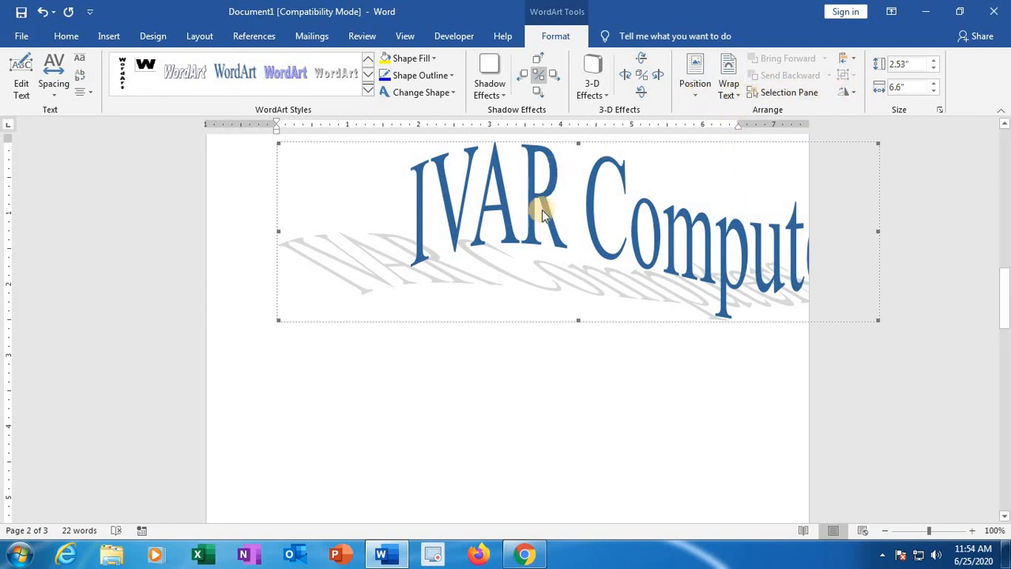
pyautogui.click(111, 35)
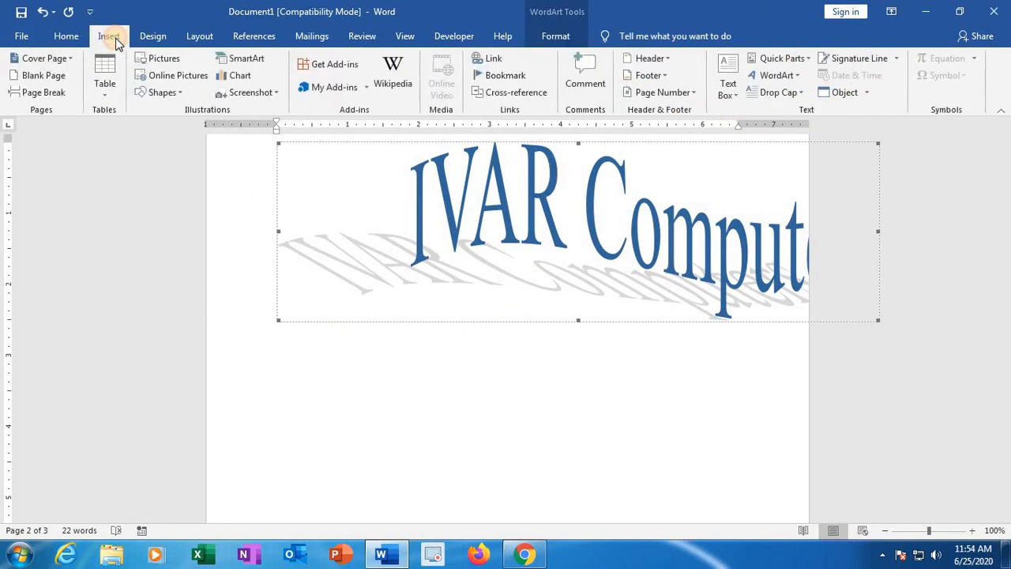
pyautogui.click(420, 419)
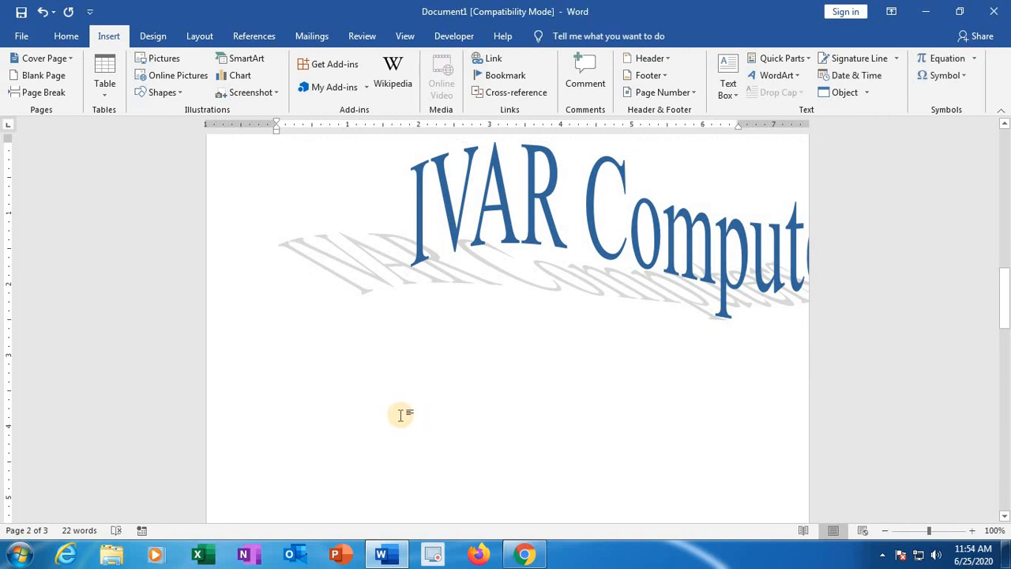